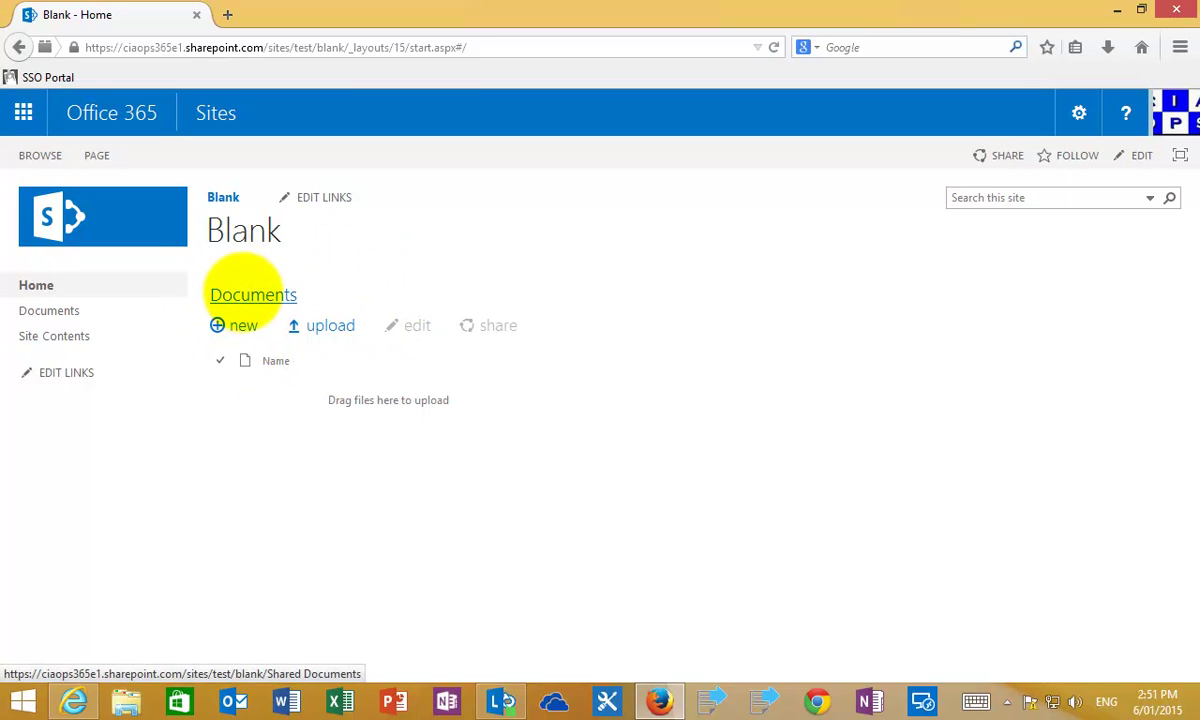
# Step: Open the versioning settings of the Blank site's Documents library
pyautogui.click(244, 289)
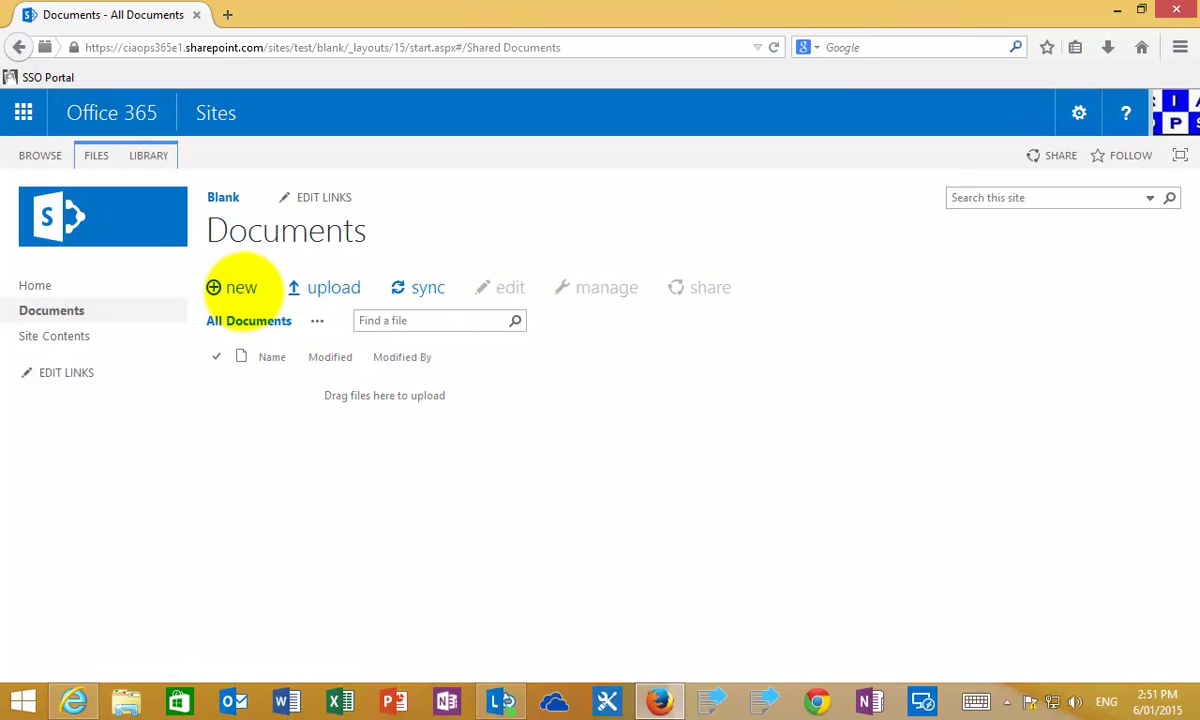
pyautogui.click(54, 336)
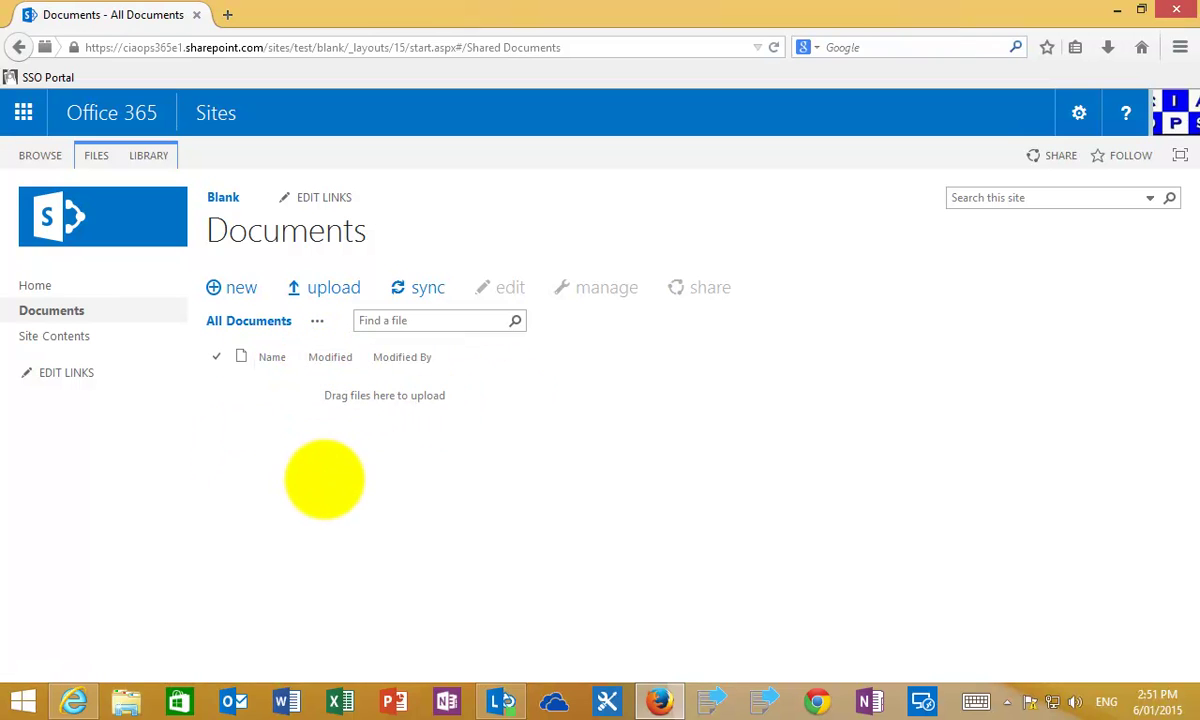
pyautogui.click(150, 155)
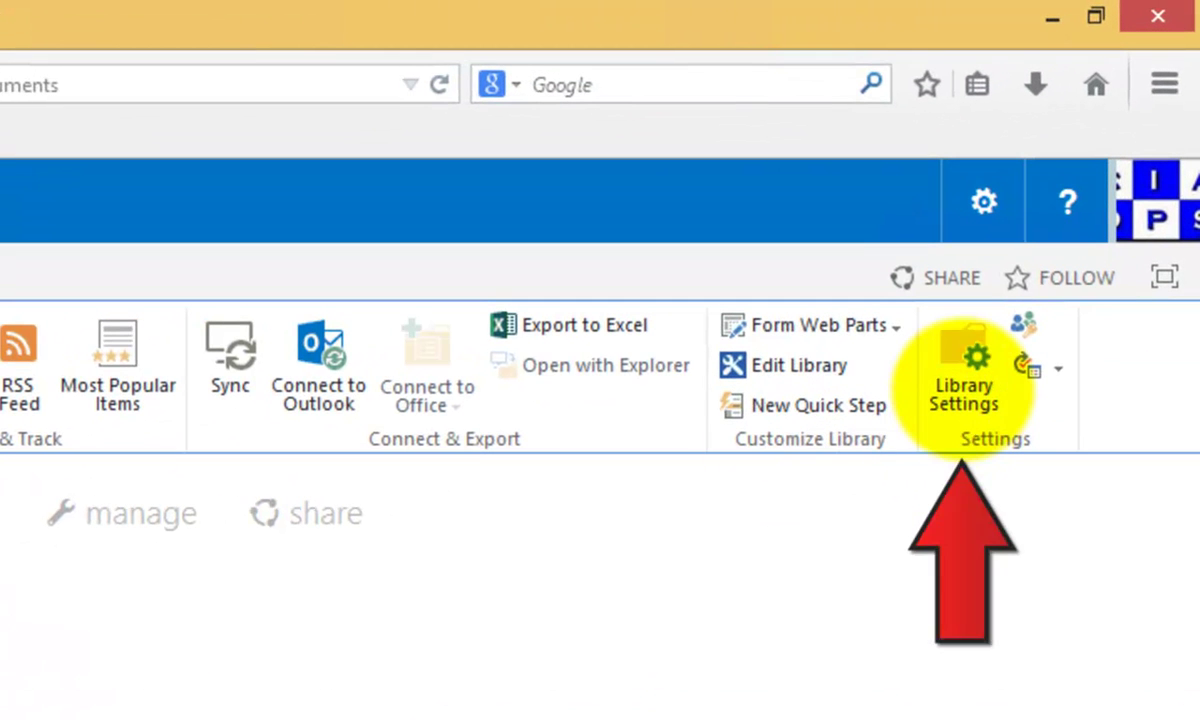
pyautogui.click(963, 381)
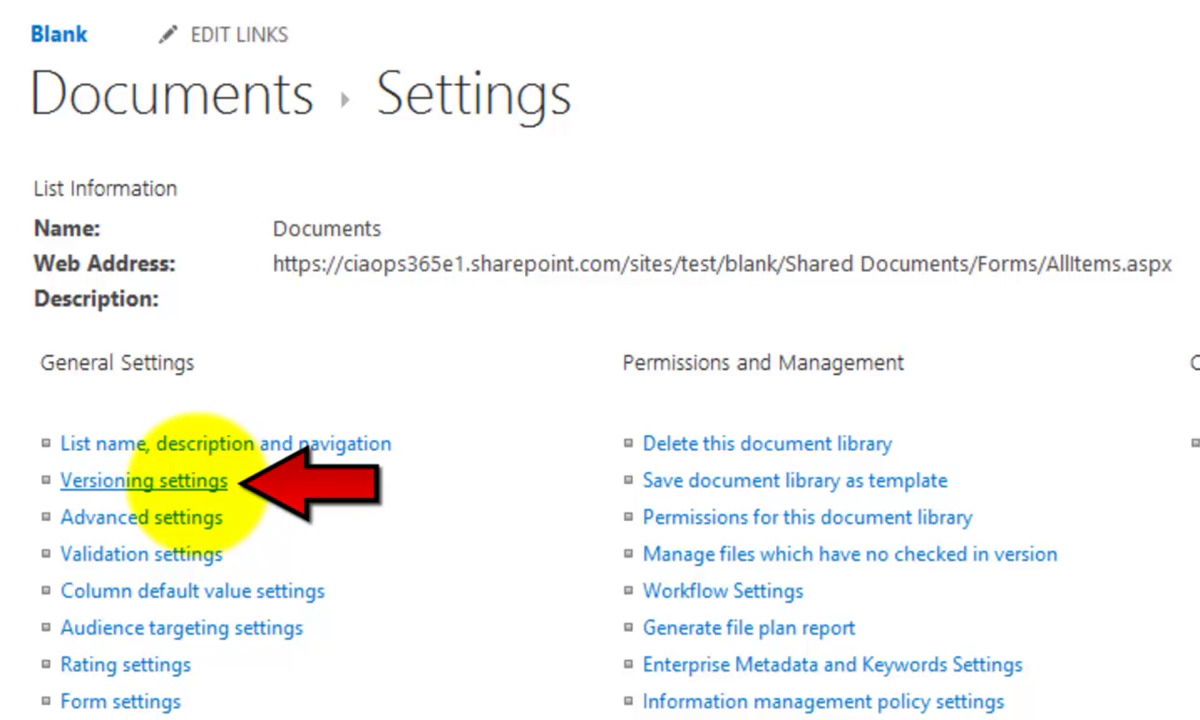
pyautogui.click(195, 480)
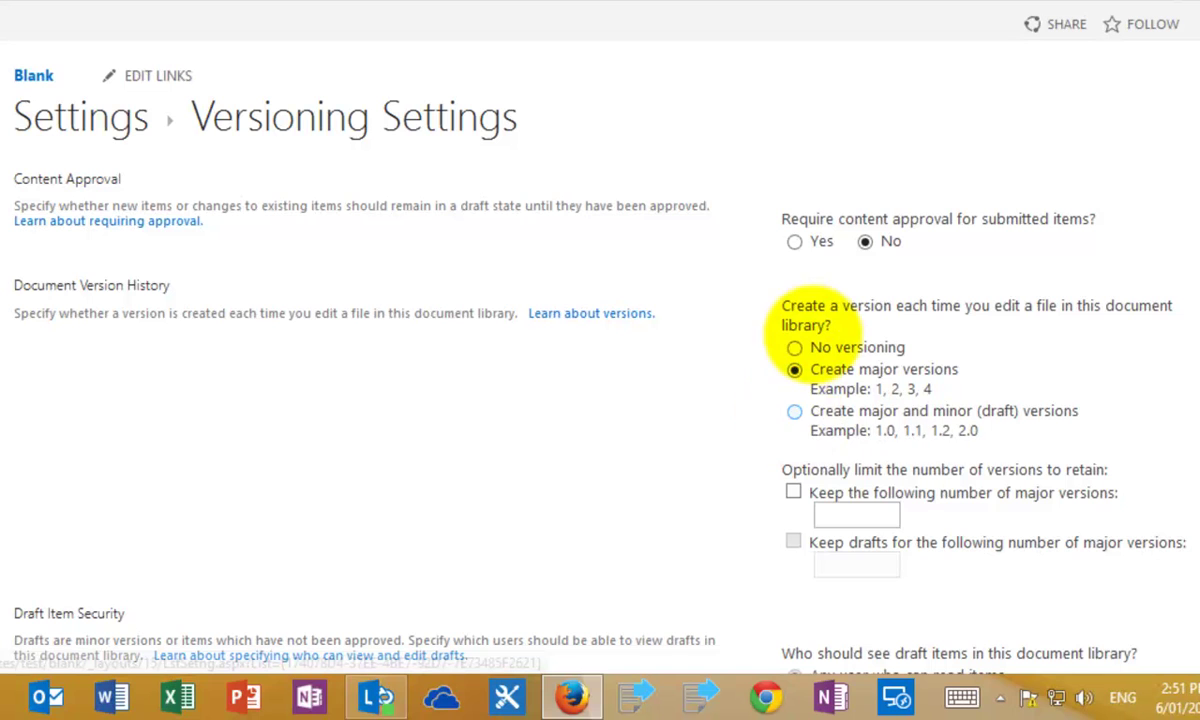
# Step: Enable major and minor (draft) versions, keeping 6 major versions and drafts for 6 major versions
pyautogui.click(794, 411)
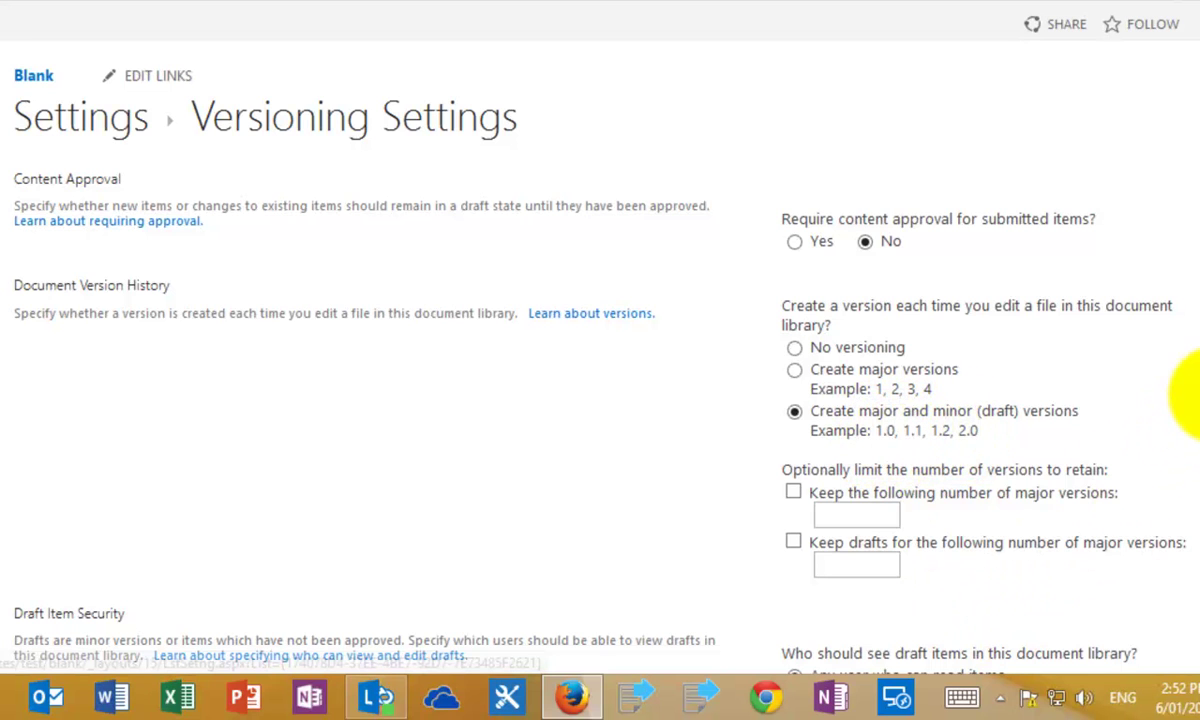
pyautogui.scroll(-3, 1192, 390)
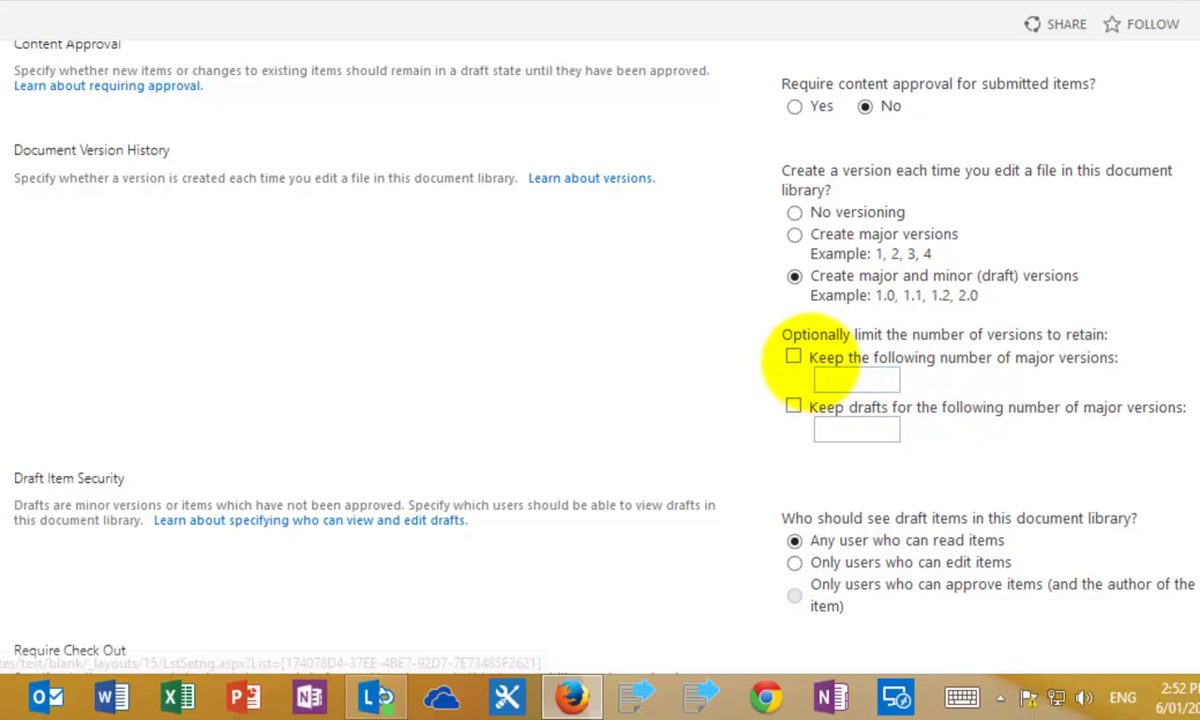
pyautogui.click(793, 357)
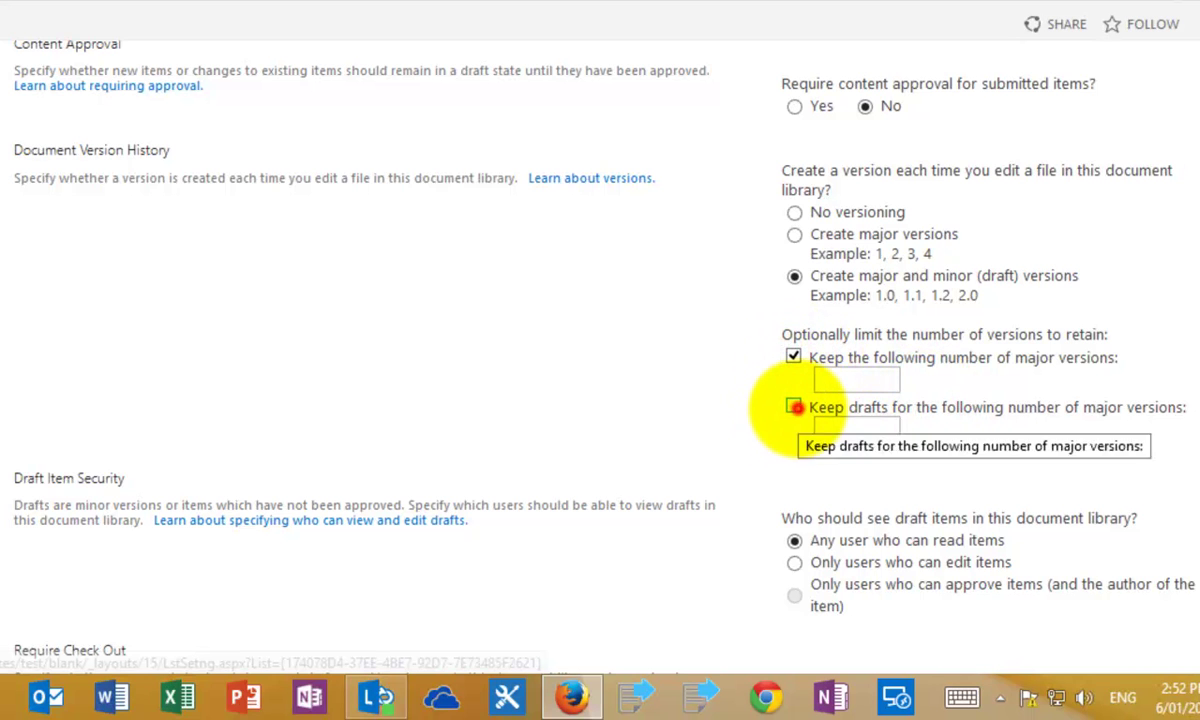
pyautogui.click(793, 407)
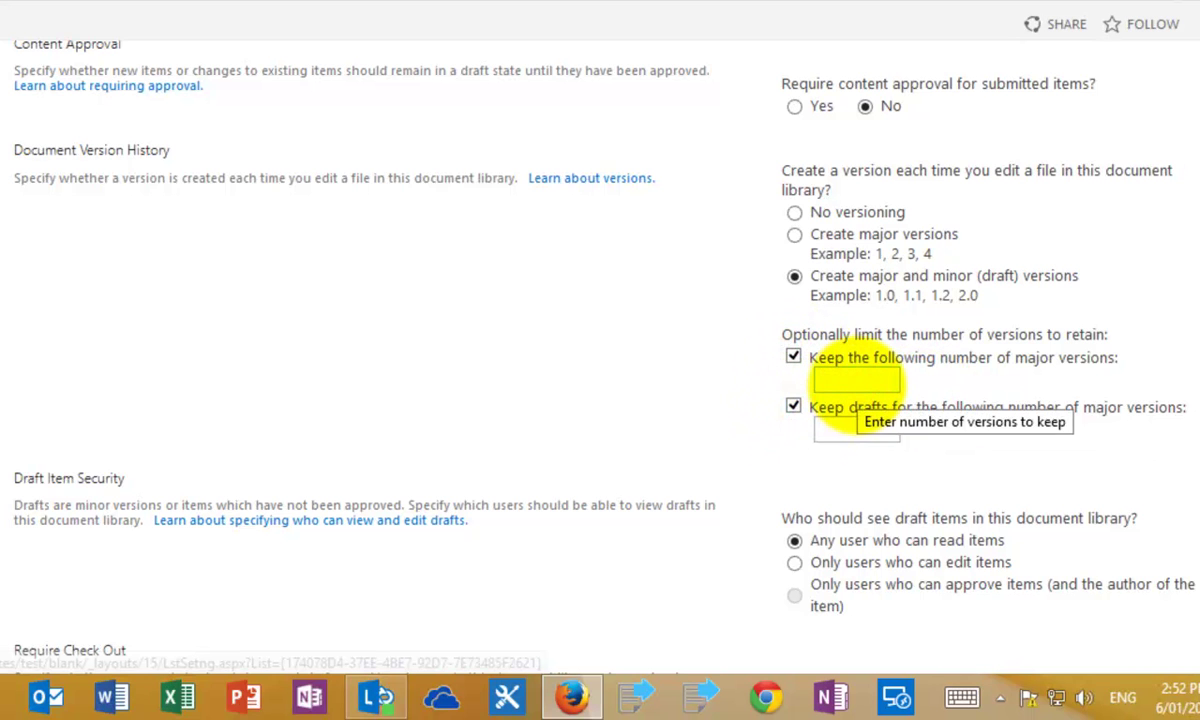
pyautogui.click(852, 380)
pyautogui.write('6')
pyautogui.click(852, 430)
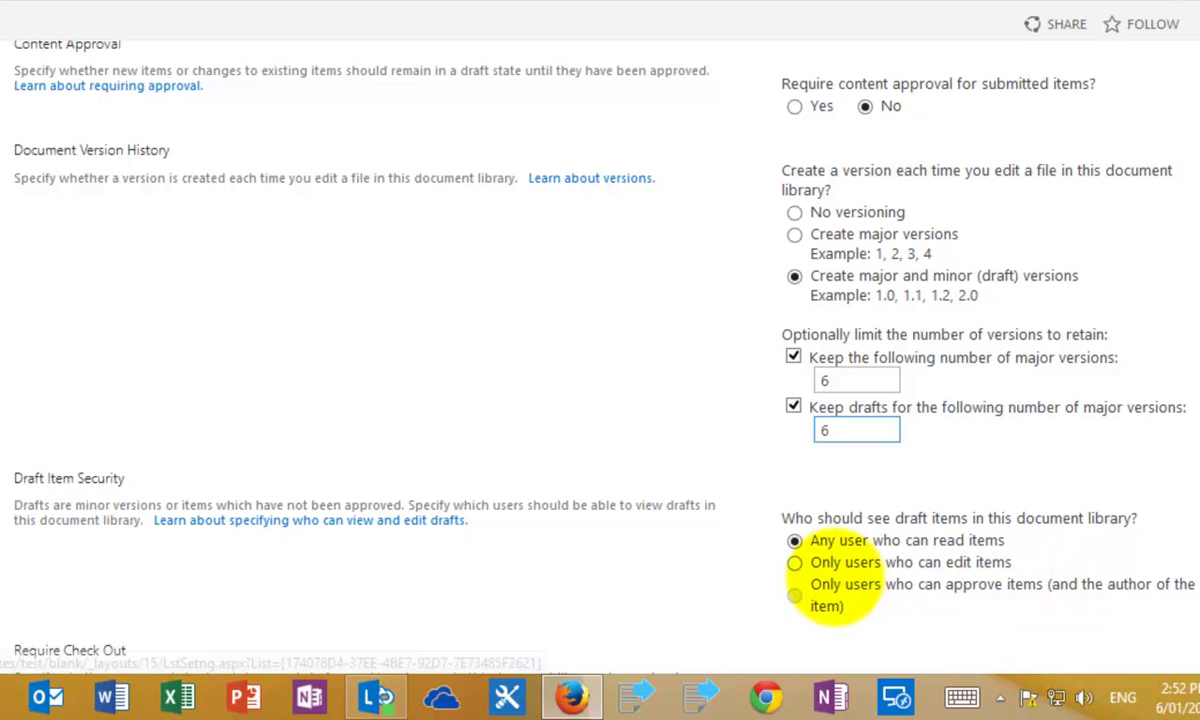
# Step: Restrict draft item visibility to only users who can edit items and save the versioning settings
pyautogui.click(794, 562)
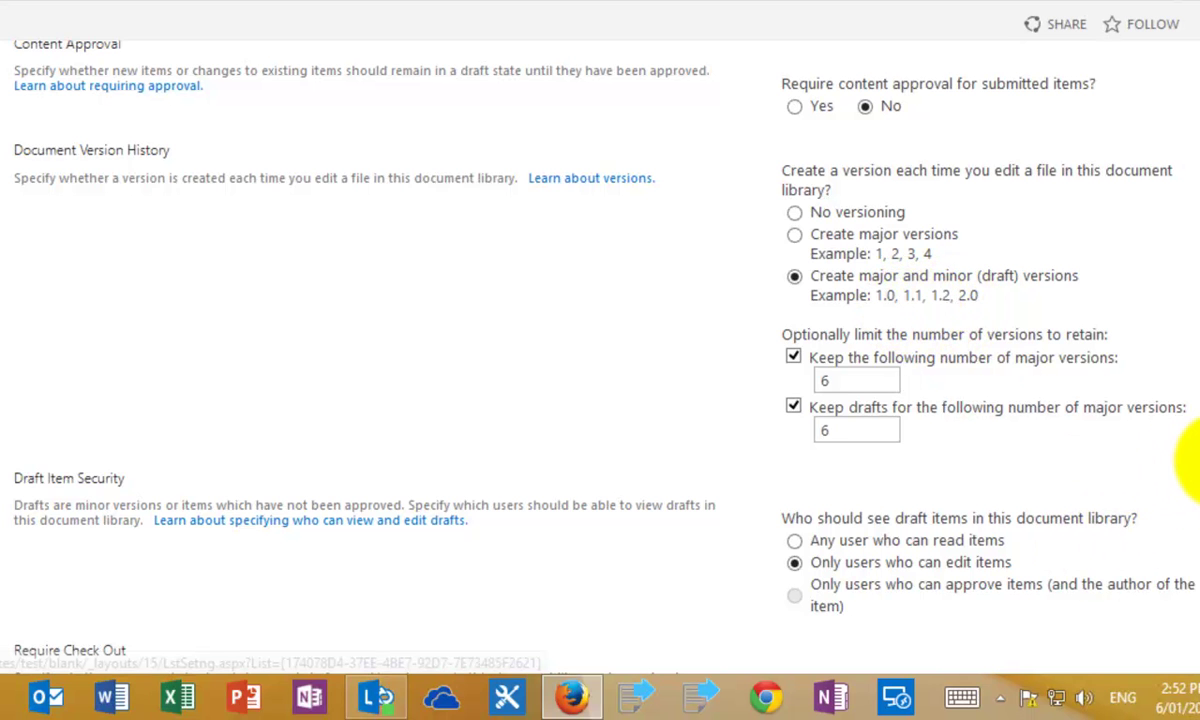
pyautogui.scroll(-4, 1193, 485)
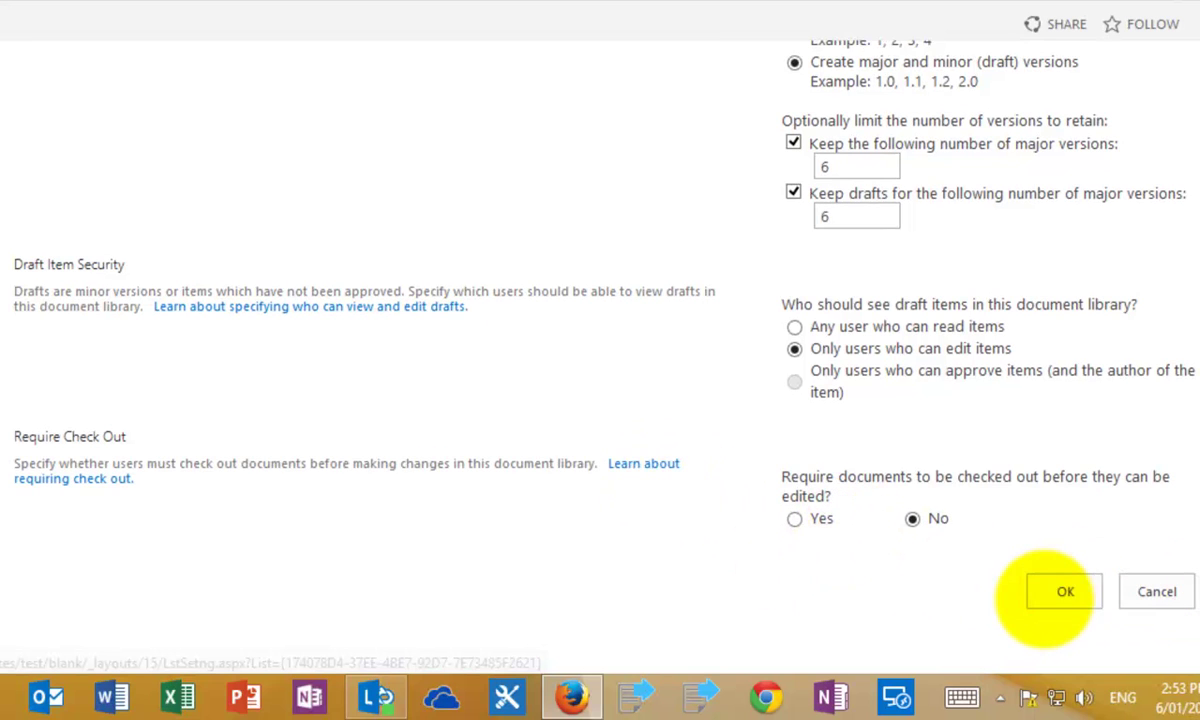
pyautogui.click(1058, 590)
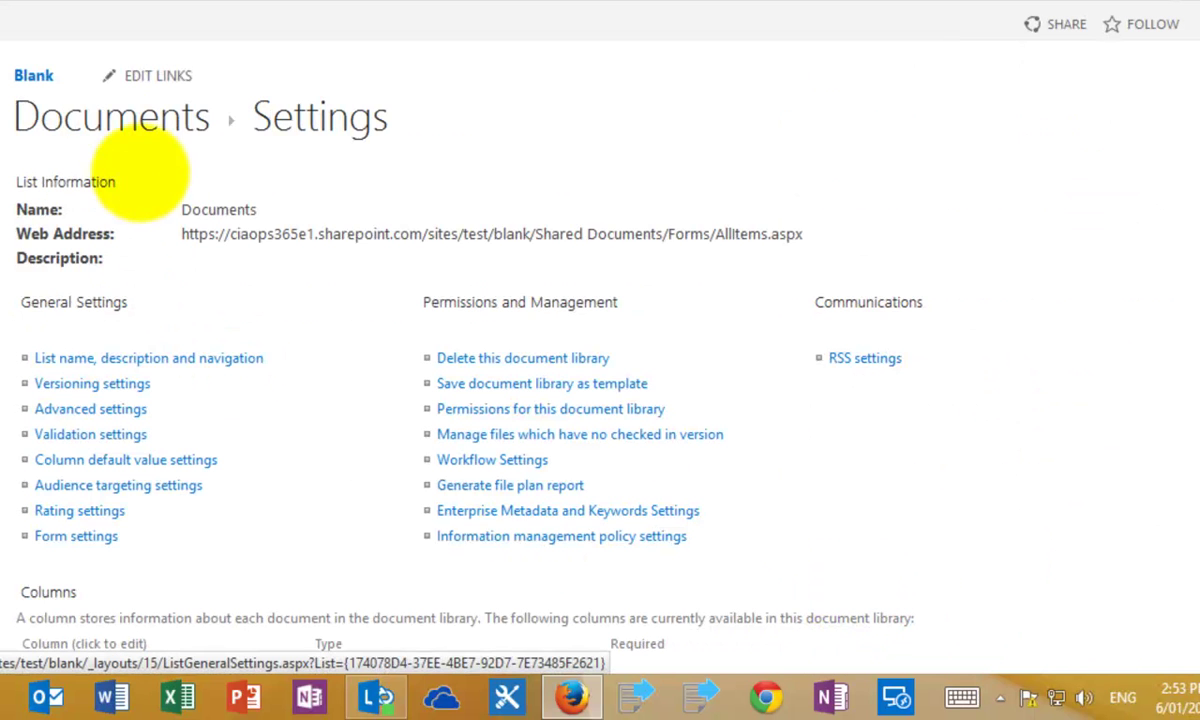
# Step: Create a new Word document in the Documents library with the text "Edit one." and return to the library
pyautogui.click(122, 127)
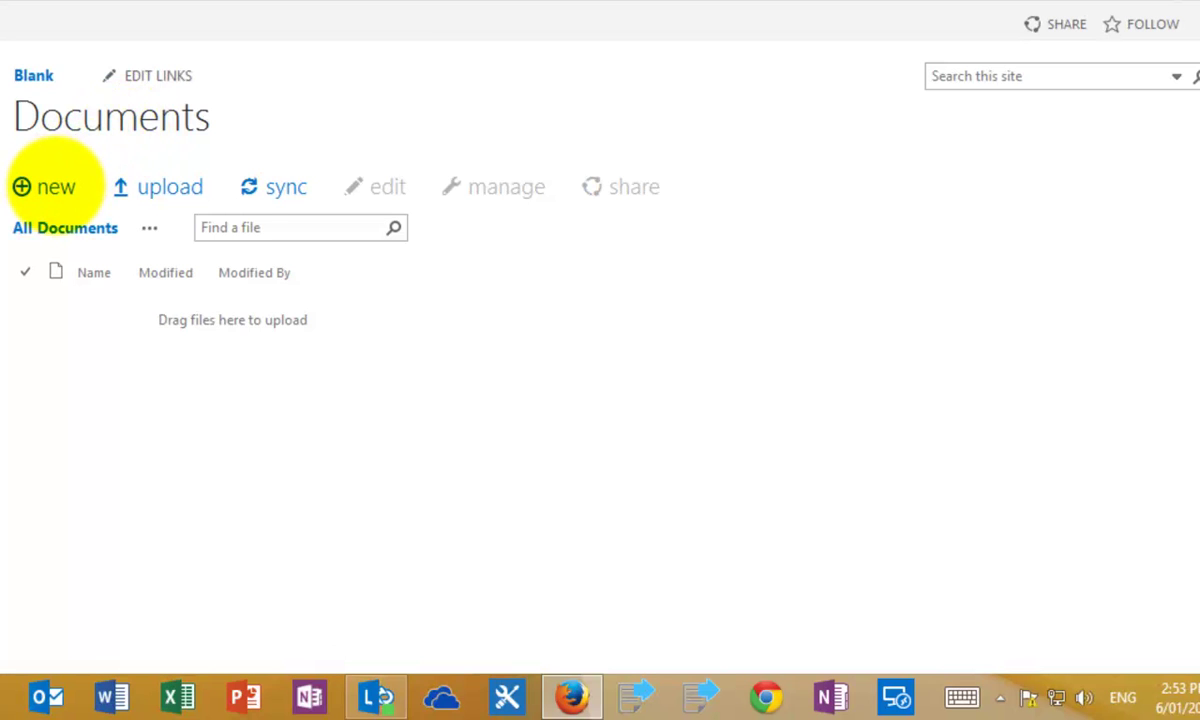
pyautogui.click(56, 186)
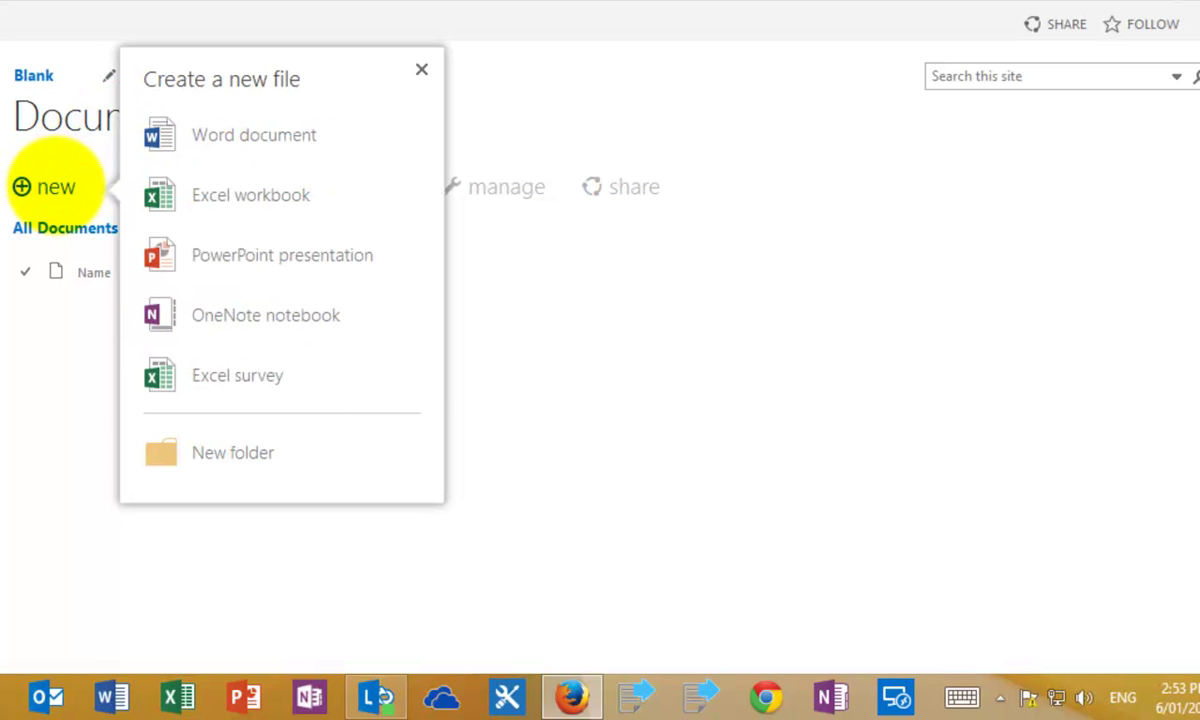
pyautogui.click(228, 131)
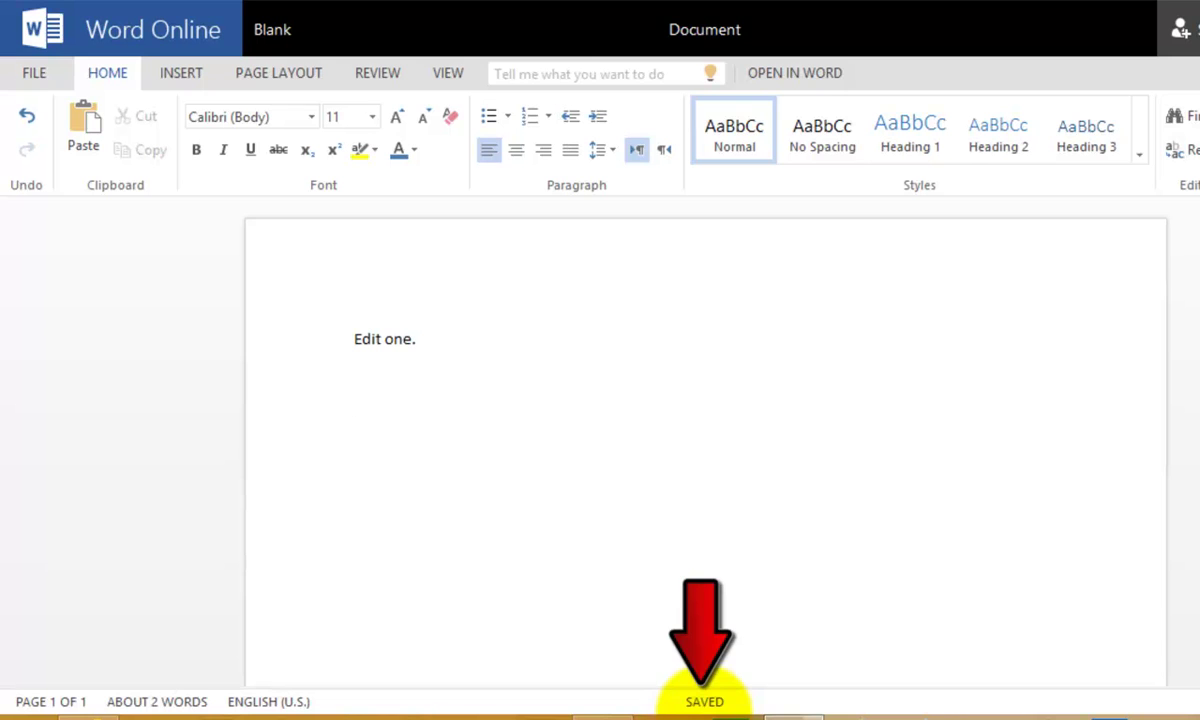
pyautogui.click(272, 30)
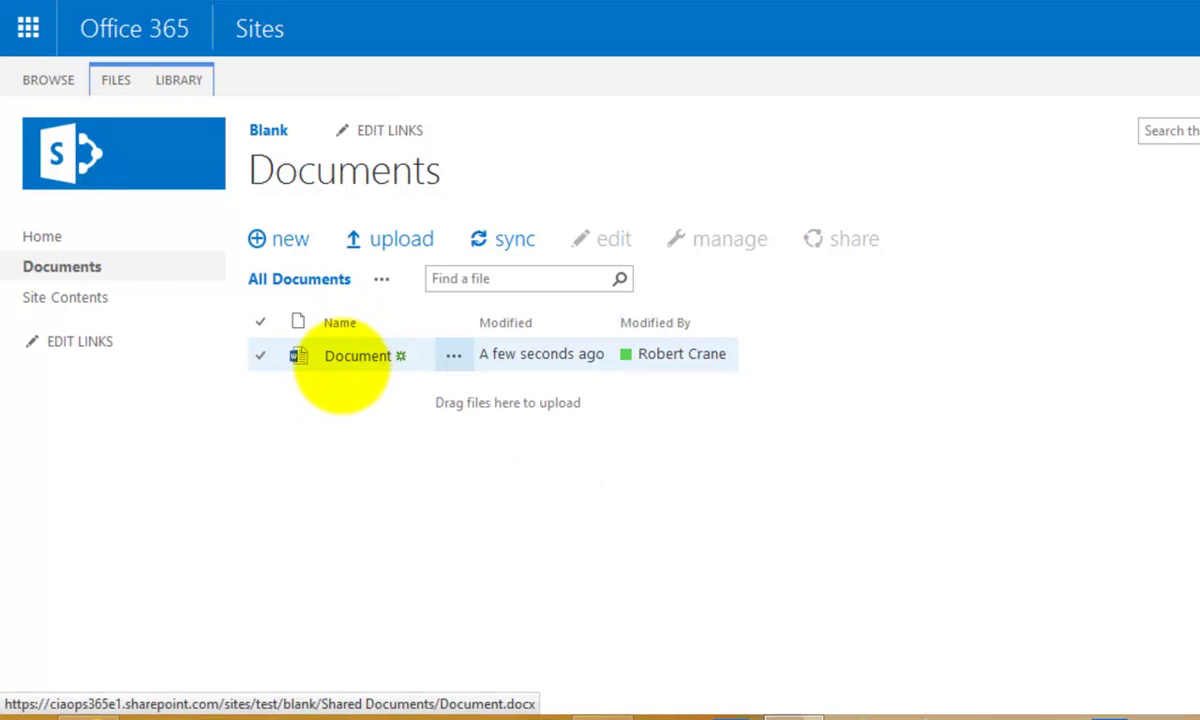
# Step: Reopen the document for editing in Word Online, add a second line "Edit two." and return to the library
pyautogui.click(345, 360)
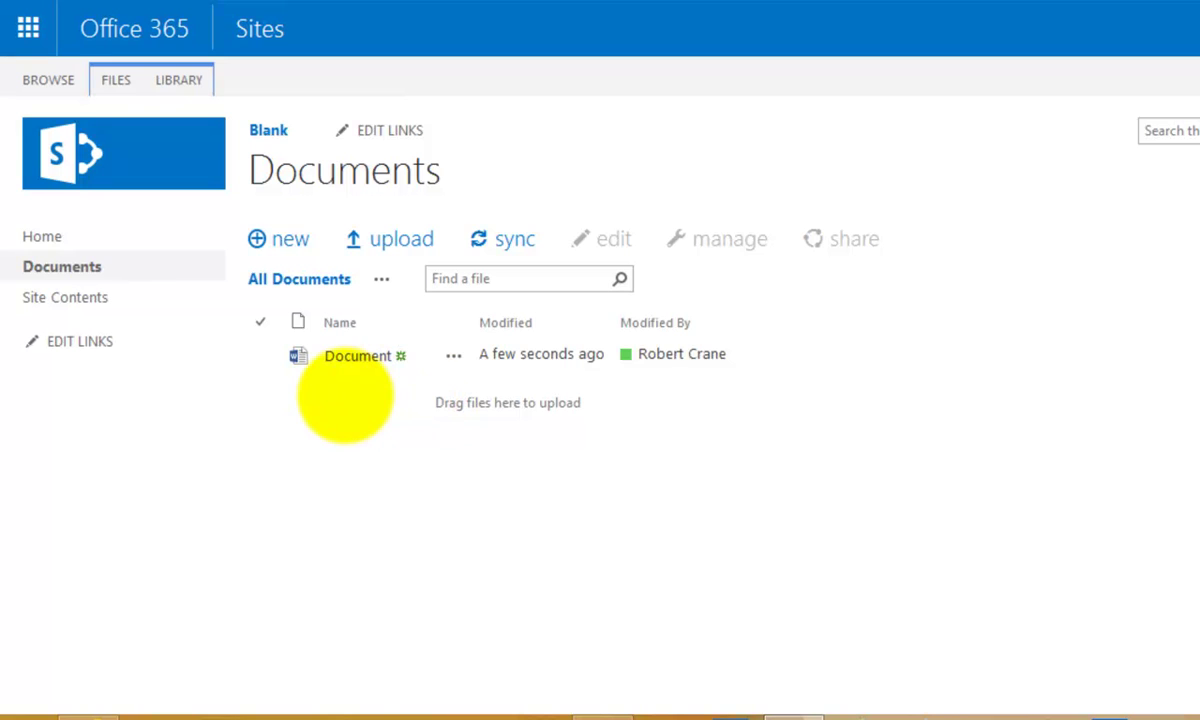
pyautogui.click(357, 355)
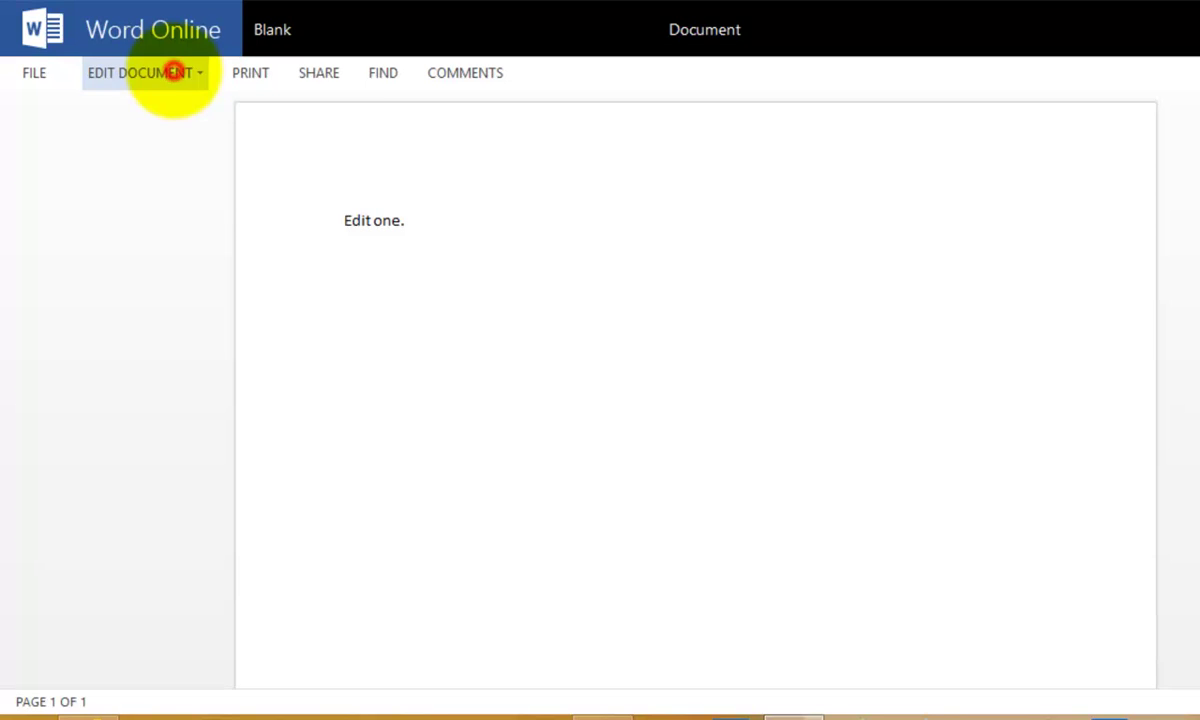
pyautogui.click(174, 72)
pyautogui.click(178, 181)
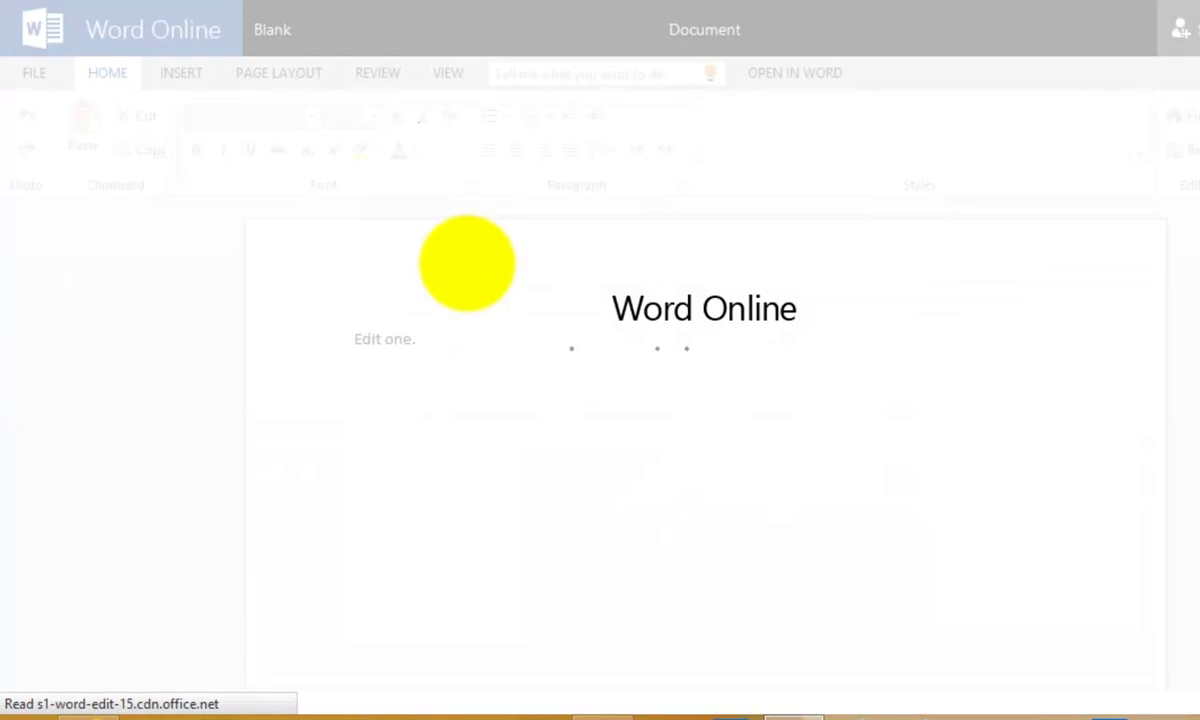
pyautogui.click(442, 341)
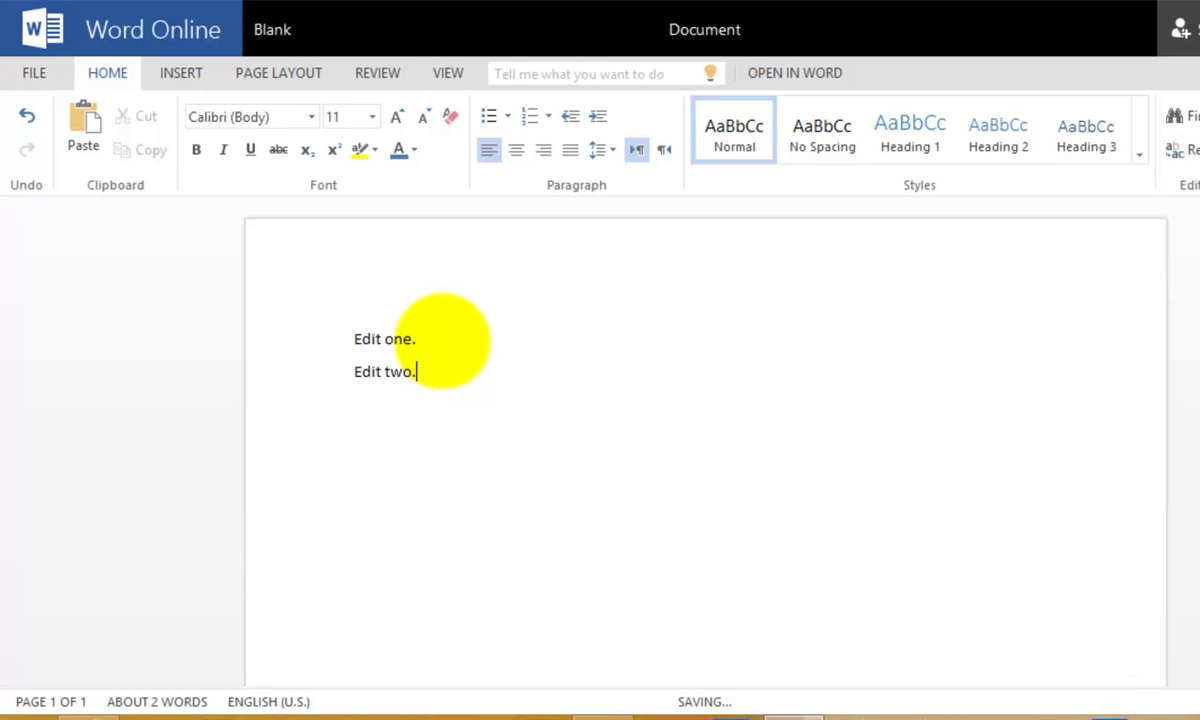
pyautogui.click(445, 374)
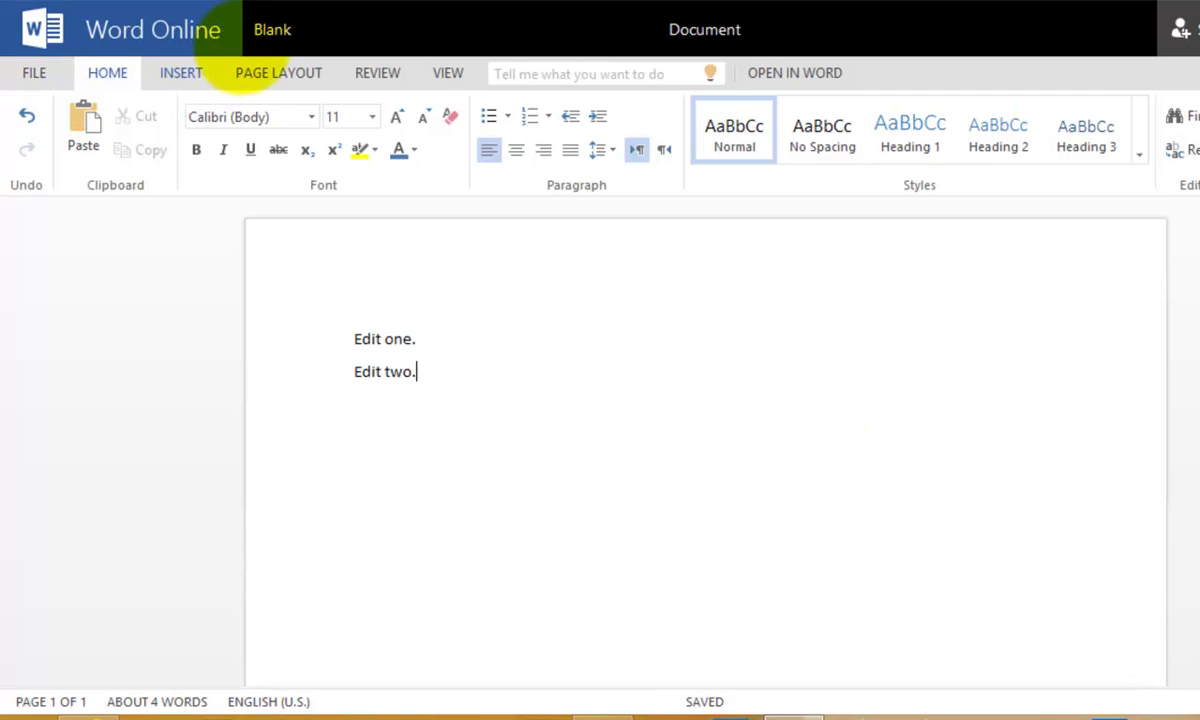
pyautogui.click(262, 31)
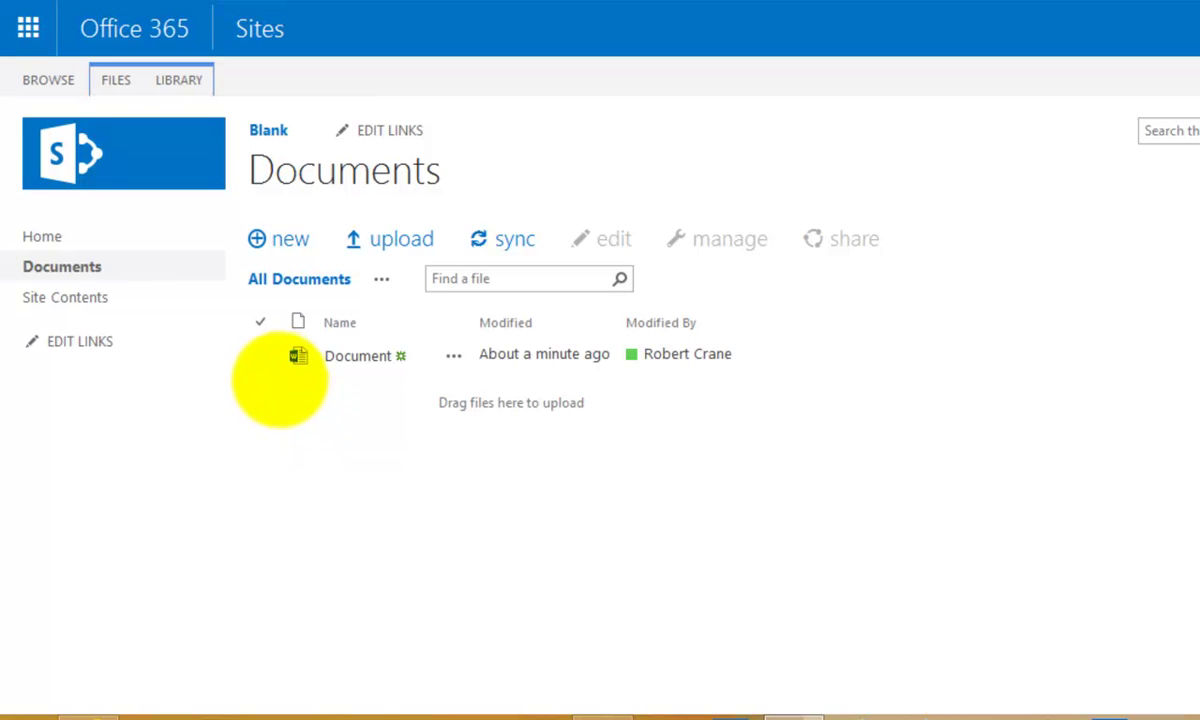
# Step: Review the document's version history and the actions offered for version 0.2, then close the history
pyautogui.click(261, 355)
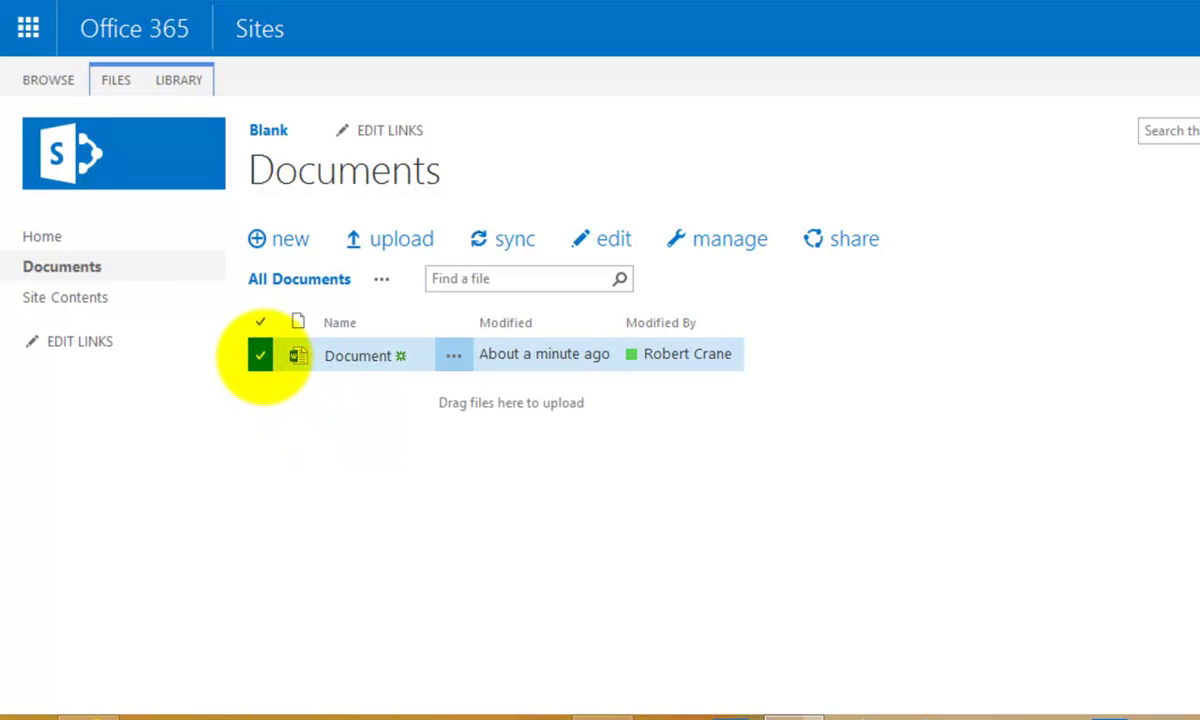
pyautogui.click(705, 238)
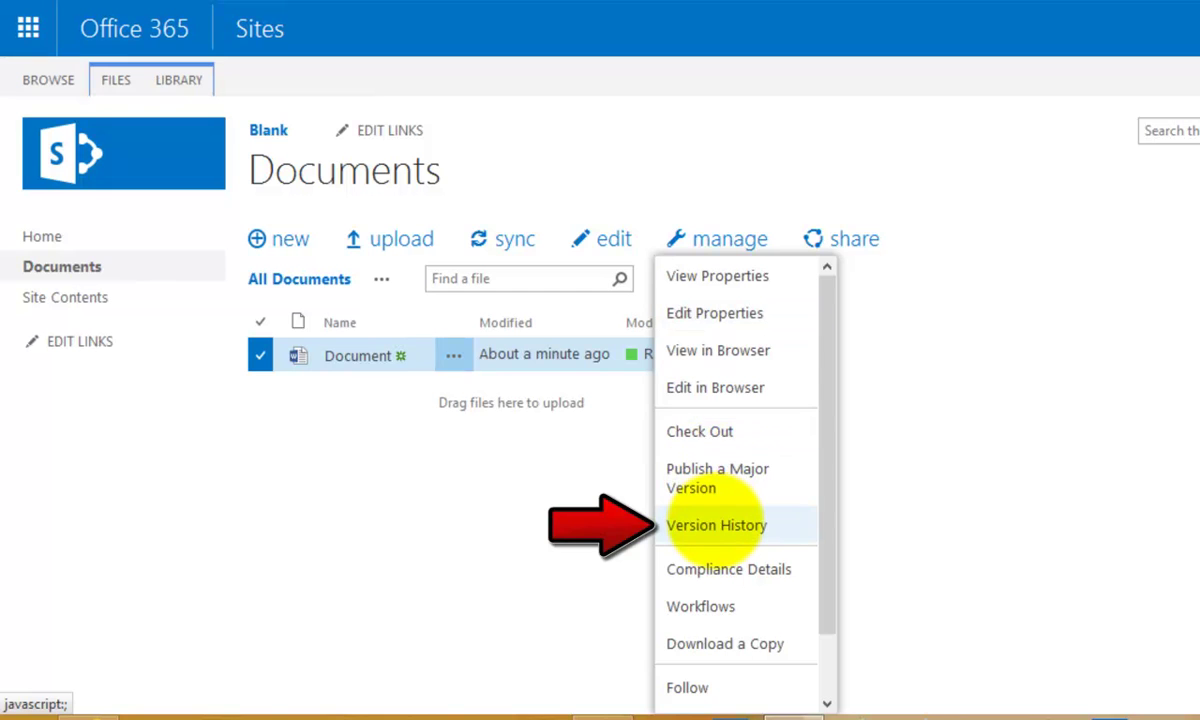
pyautogui.click(716, 525)
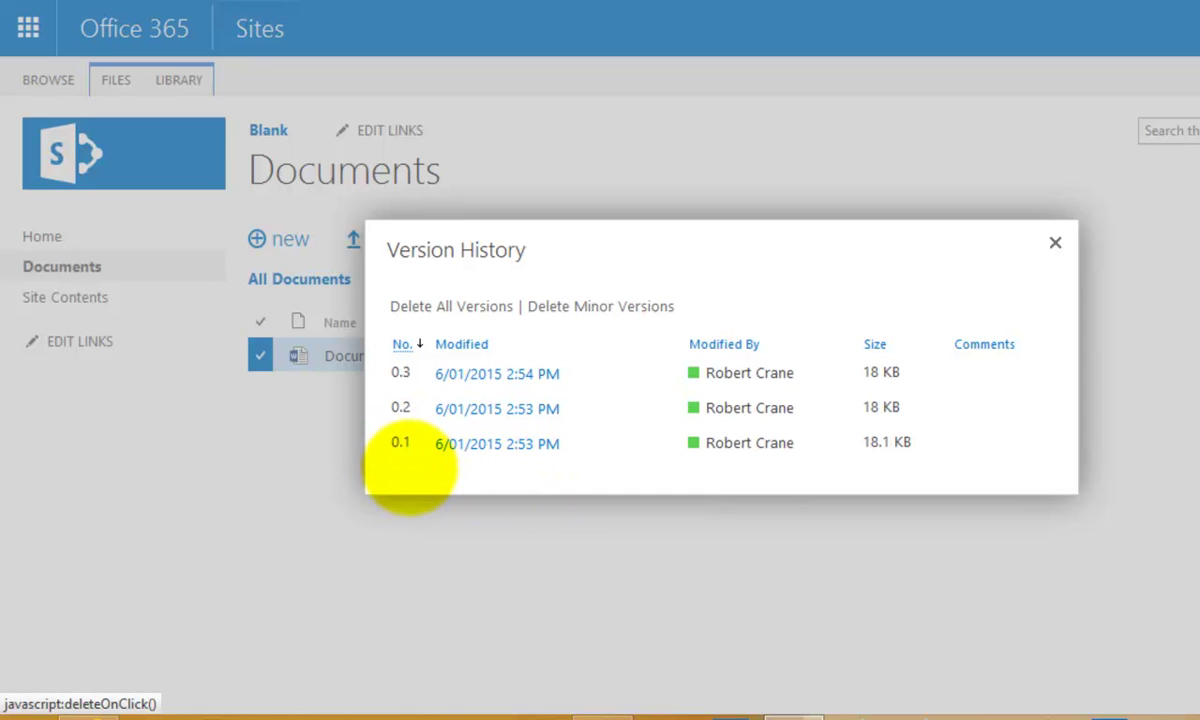
pyautogui.moveTo(495, 458)
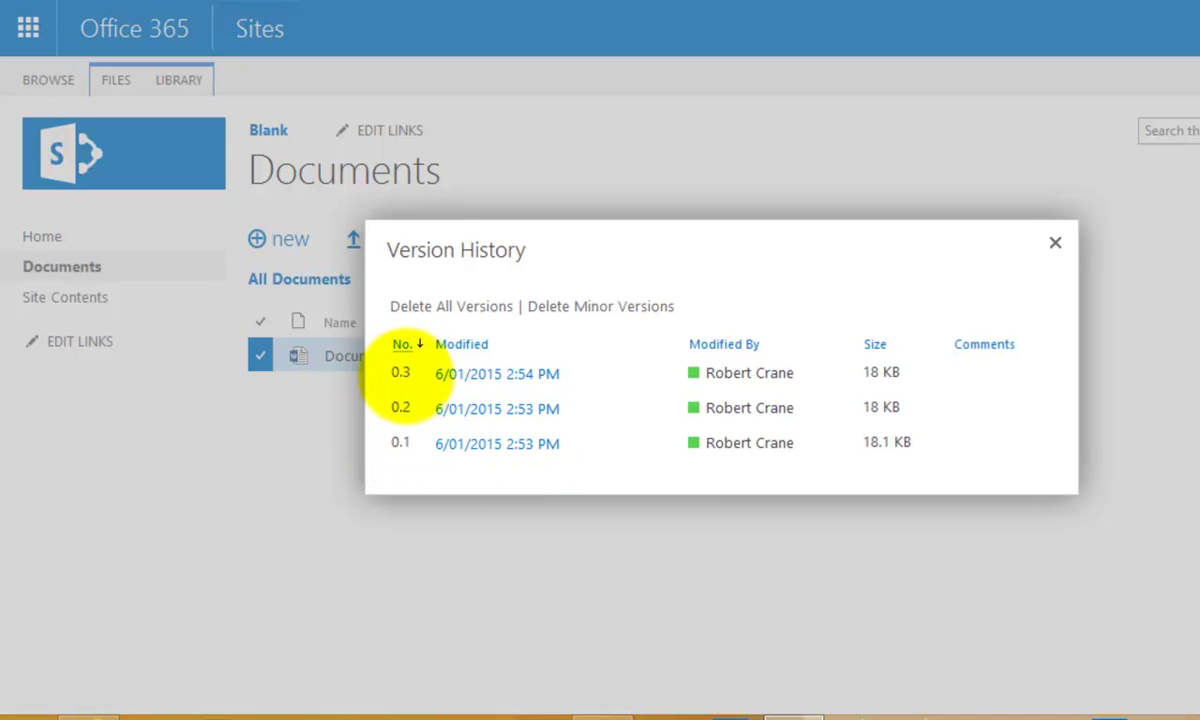
pyautogui.moveTo(555, 415)
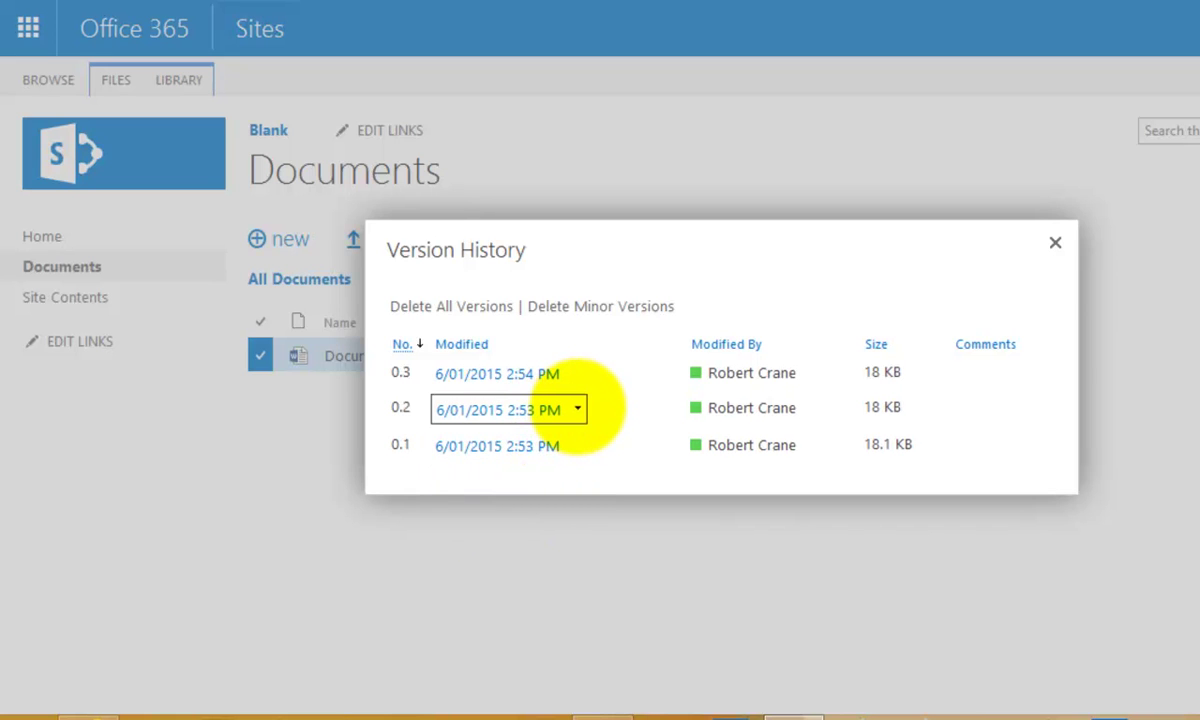
pyautogui.click(577, 408)
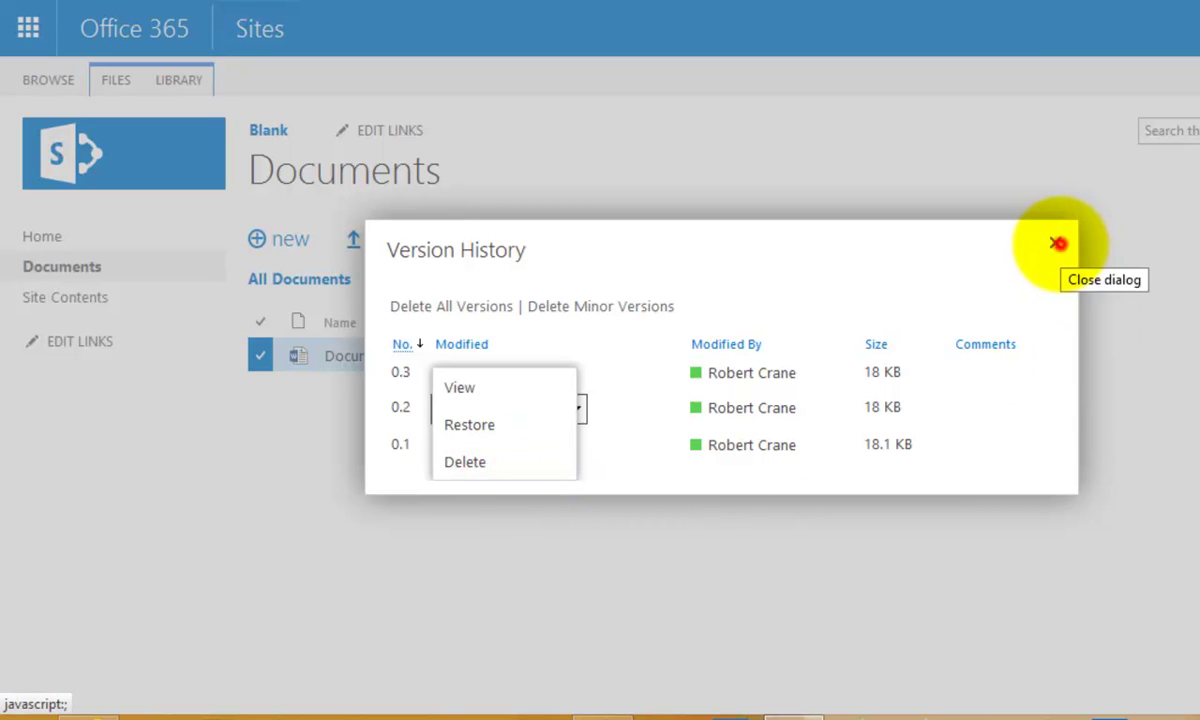
pyautogui.click(1057, 243)
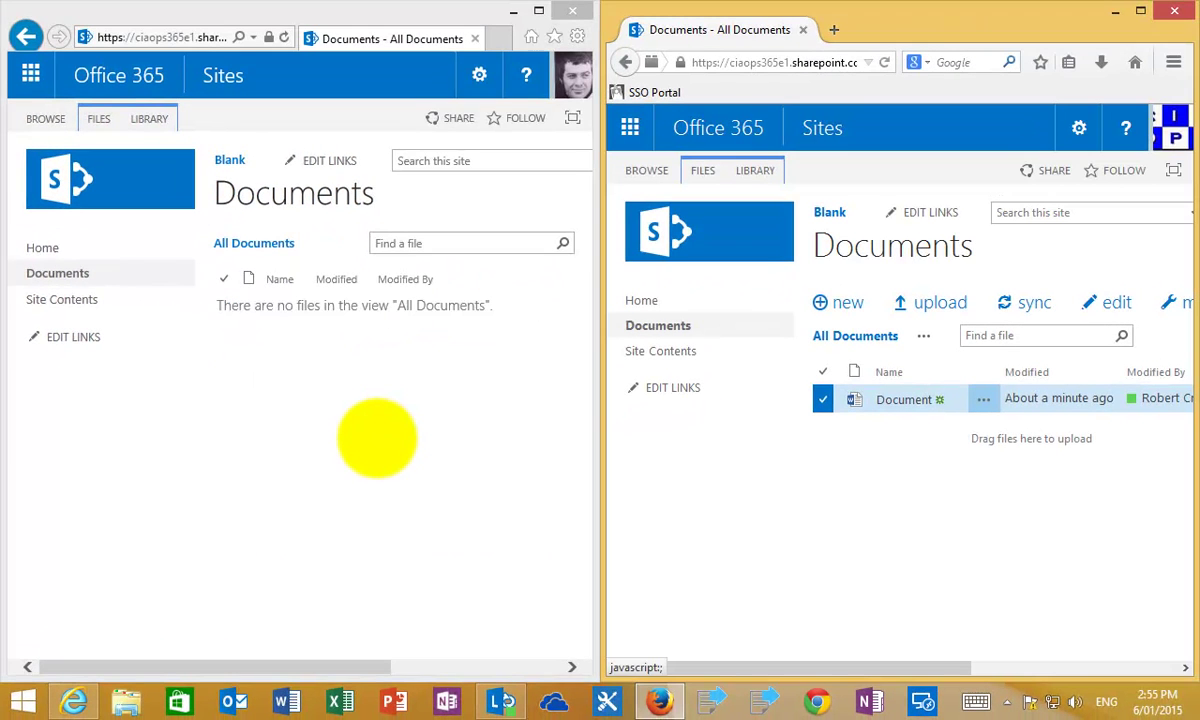
# Step: Switch to the view-only user's Internet Explorer window and reload the Documents library to check for the draft
pyautogui.click(393, 450)
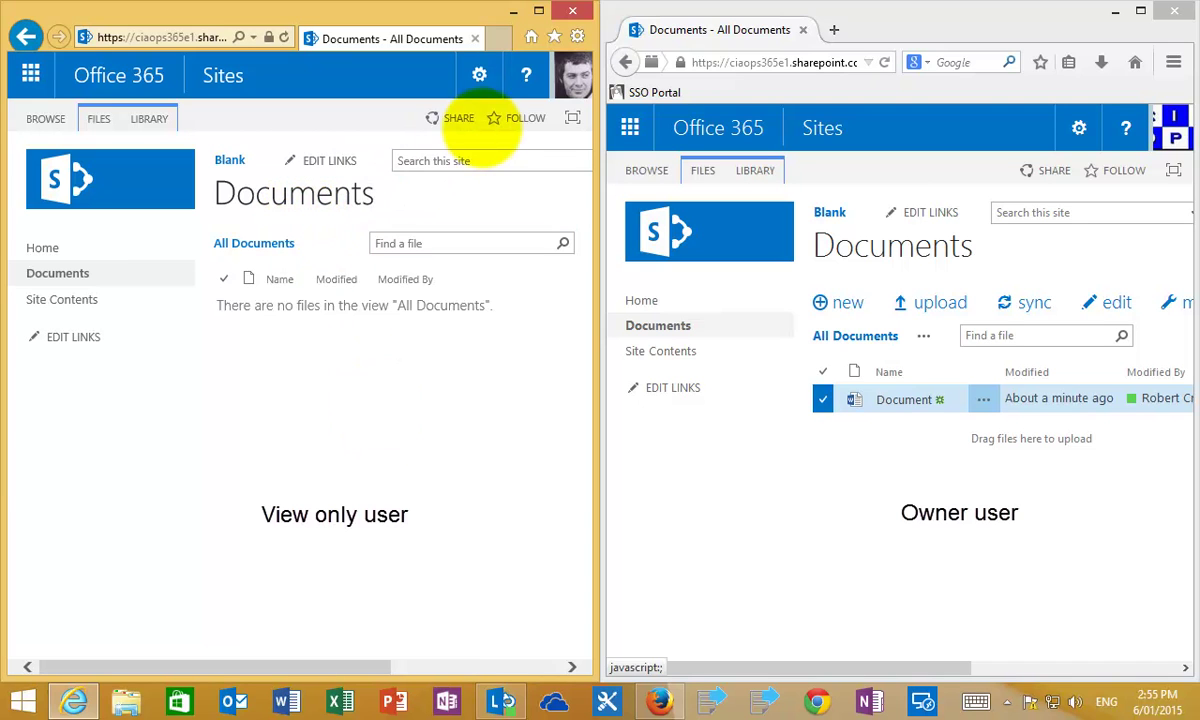
pyautogui.click(284, 37)
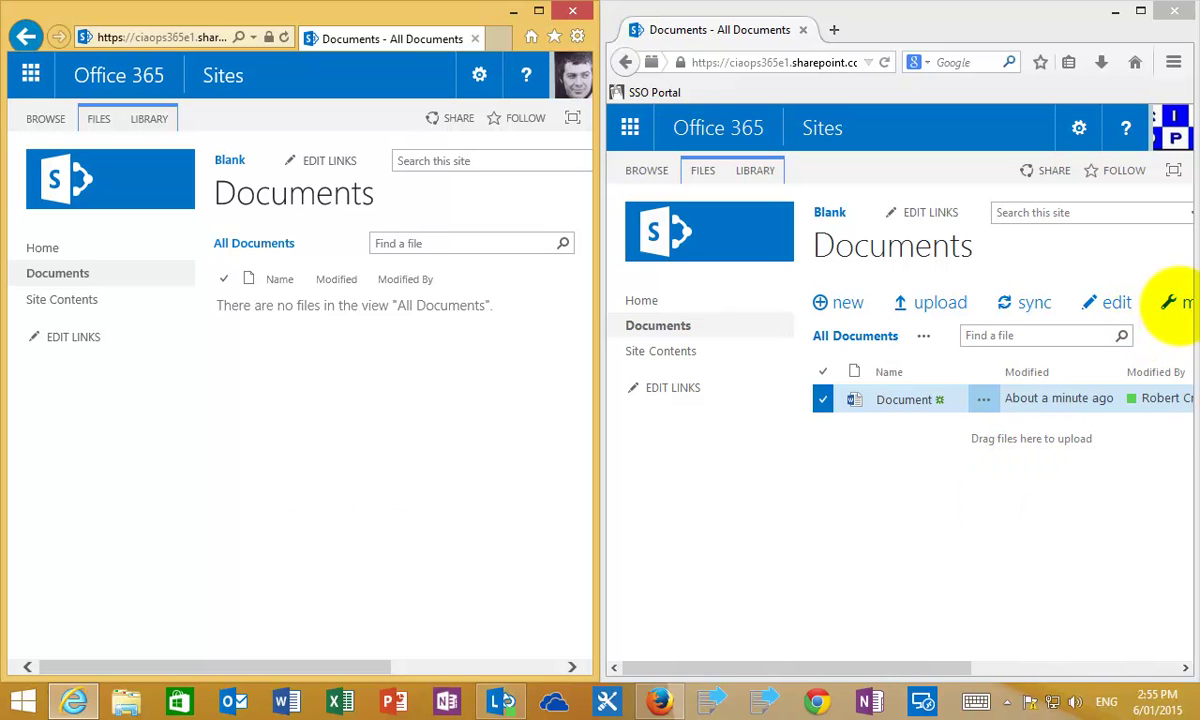
# Step: In the owner's Firefox window, publish a major version of the document with the comment "version 1"
pyautogui.click(1179, 304)
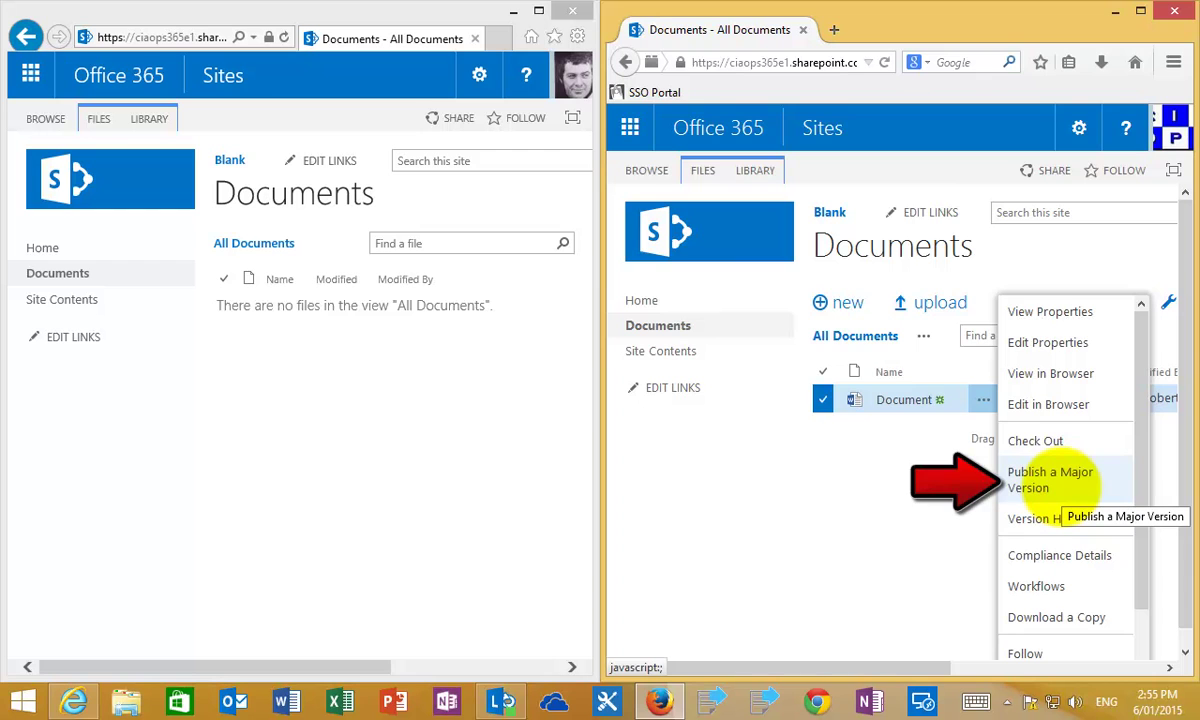
pyautogui.click(1061, 487)
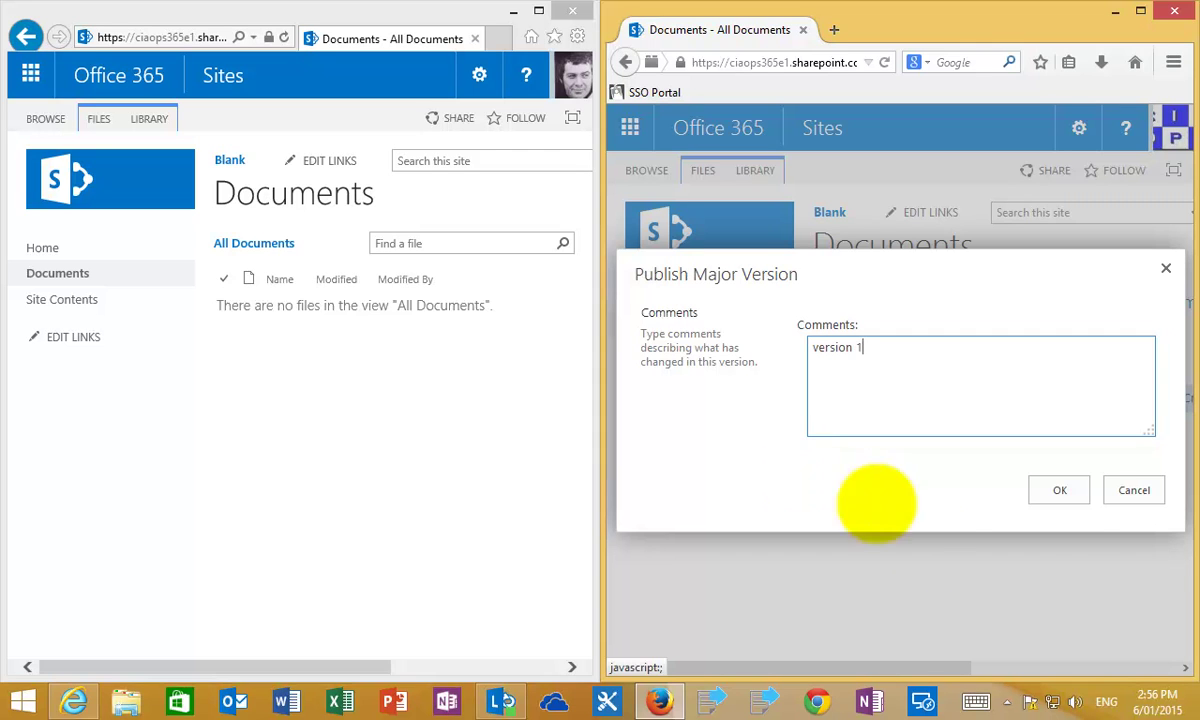
pyautogui.click(1060, 490)
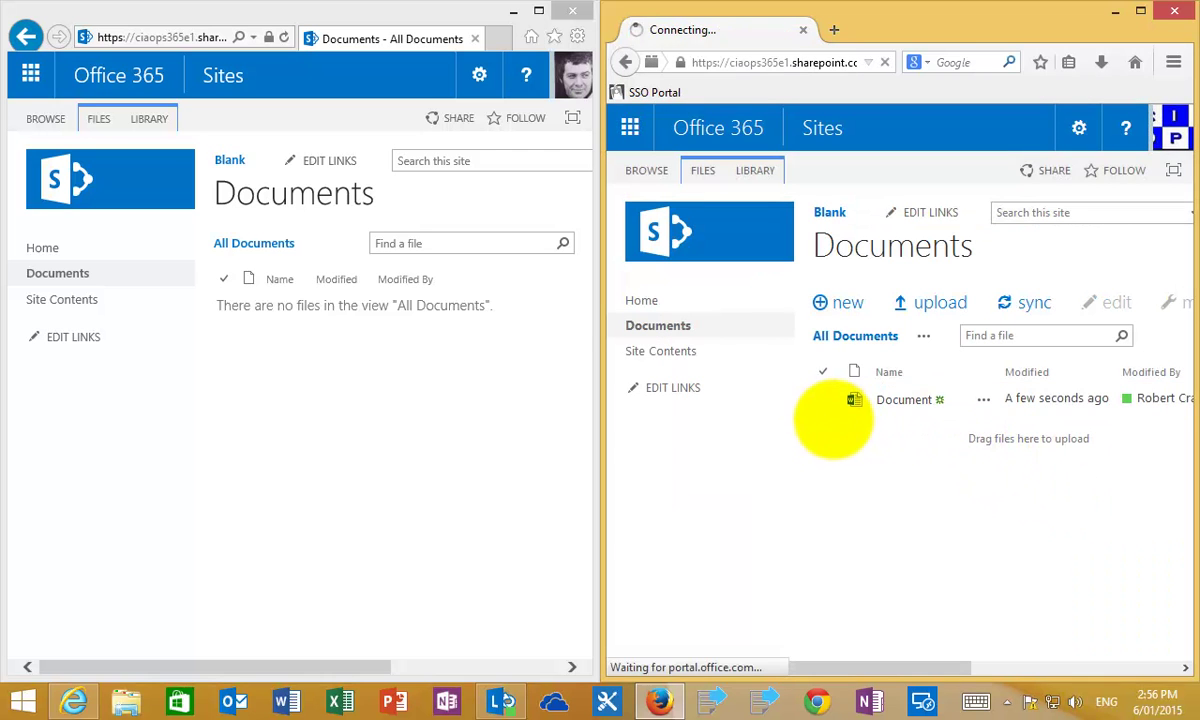
# Step: Open the published document's version history in the owner's library and review its entries and comment
pyautogui.click(822, 398)
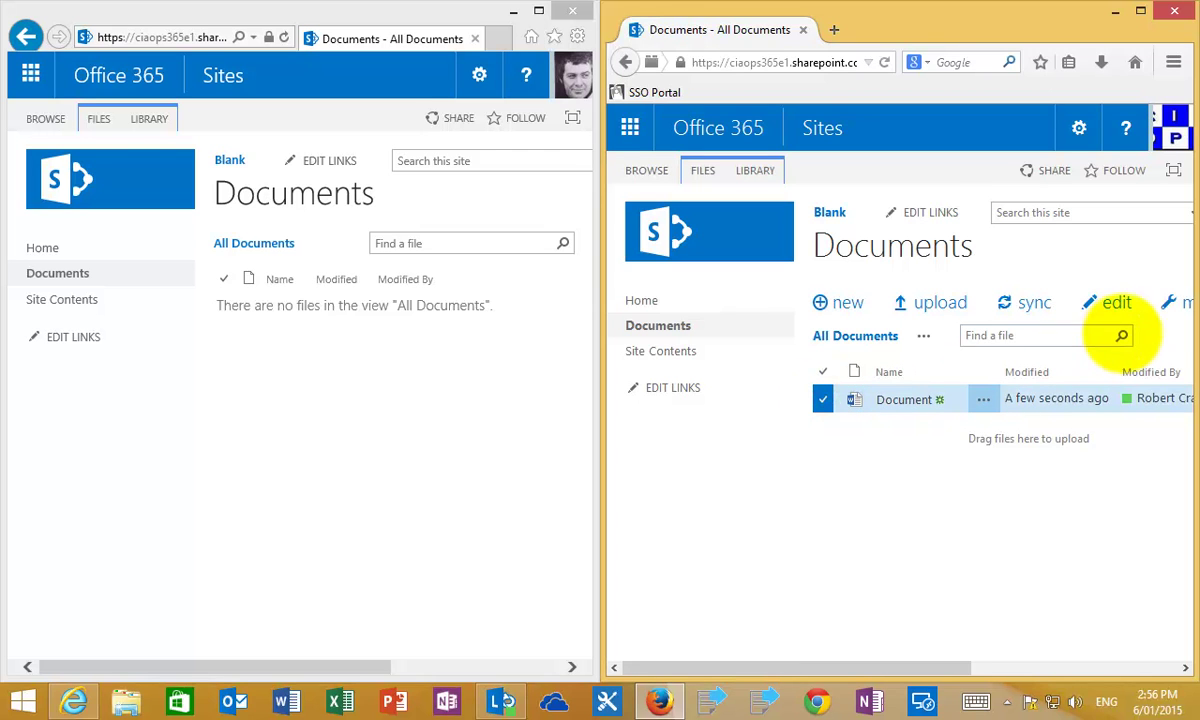
pyautogui.click(1170, 302)
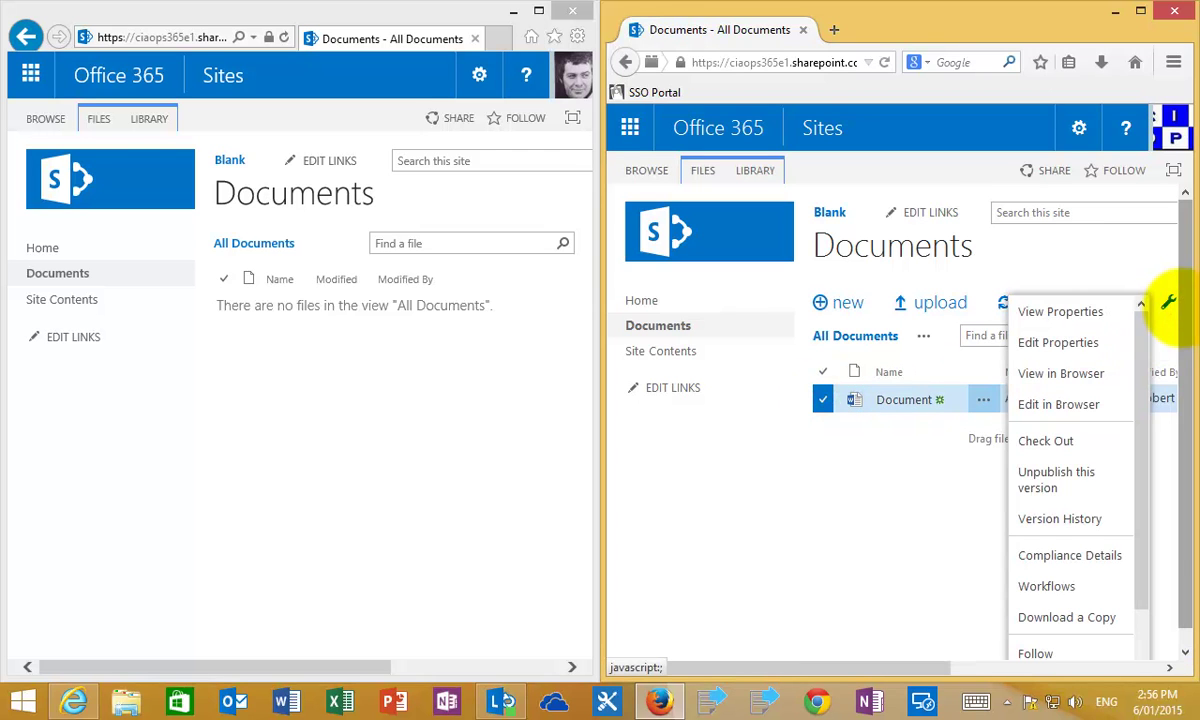
pyautogui.click(1083, 519)
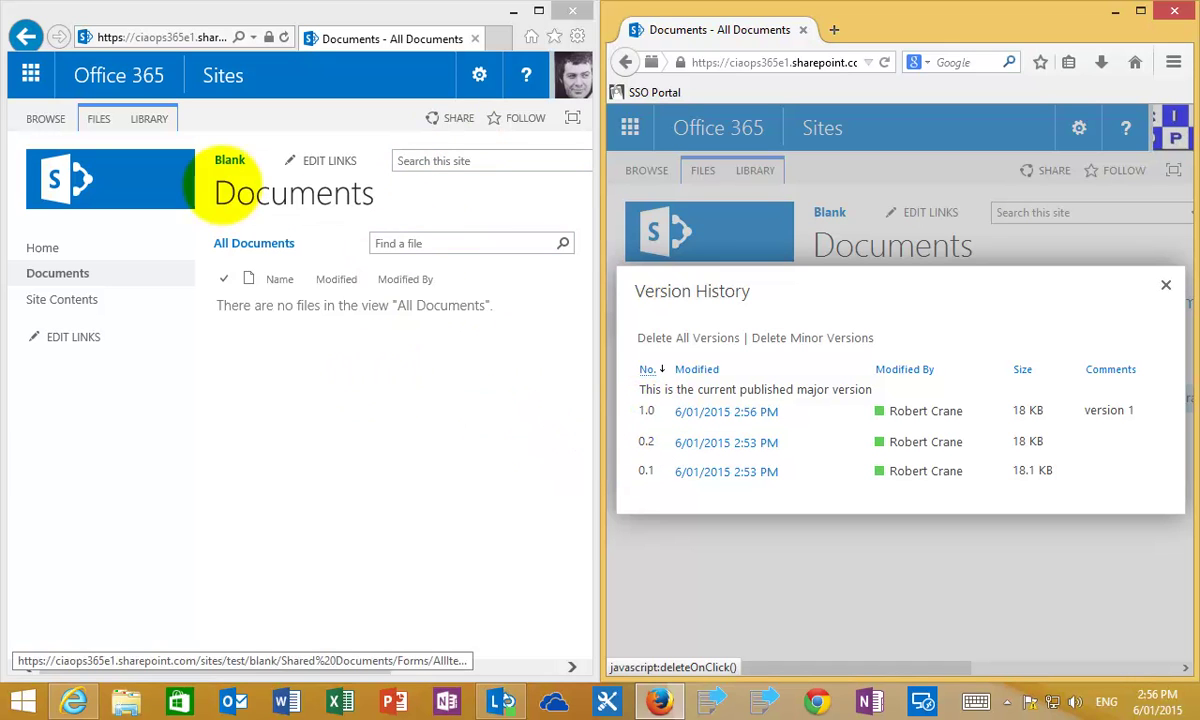
# Step: In the view-only user's Internet Explorer window, reload the Documents library and preview the published document, then dismiss the preview
pyautogui.click(283, 38)
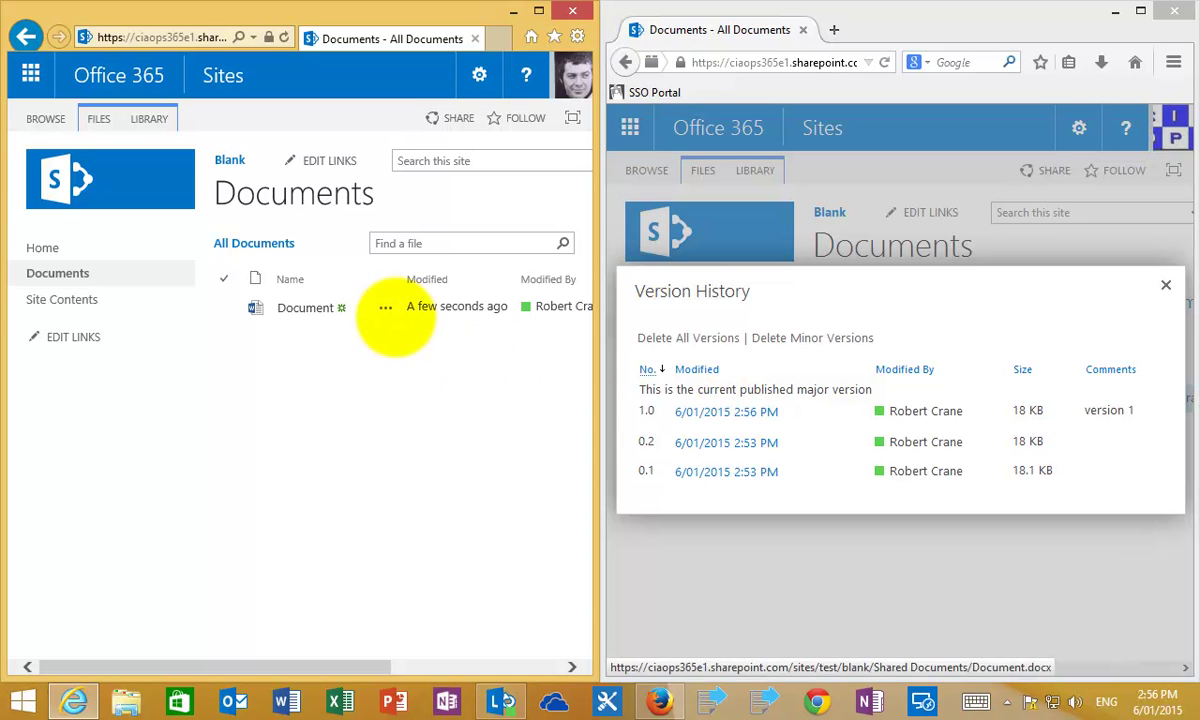
pyautogui.click(385, 307)
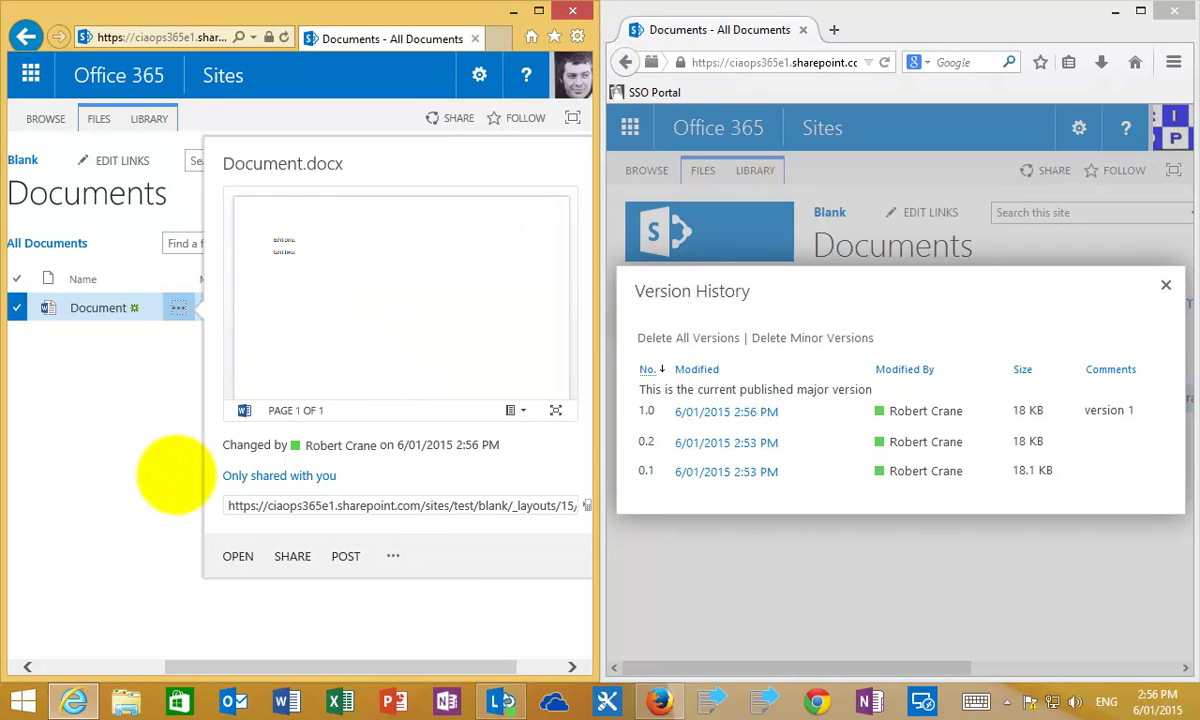
pyautogui.click(166, 490)
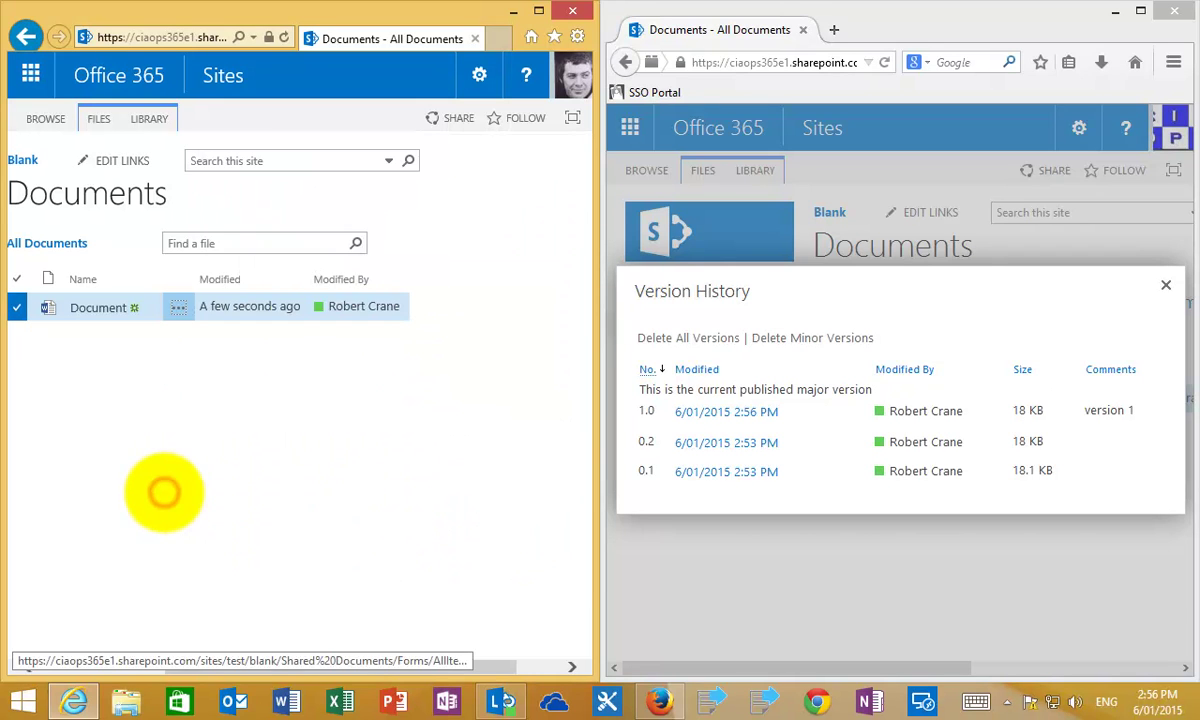
pyautogui.click(134, 664)
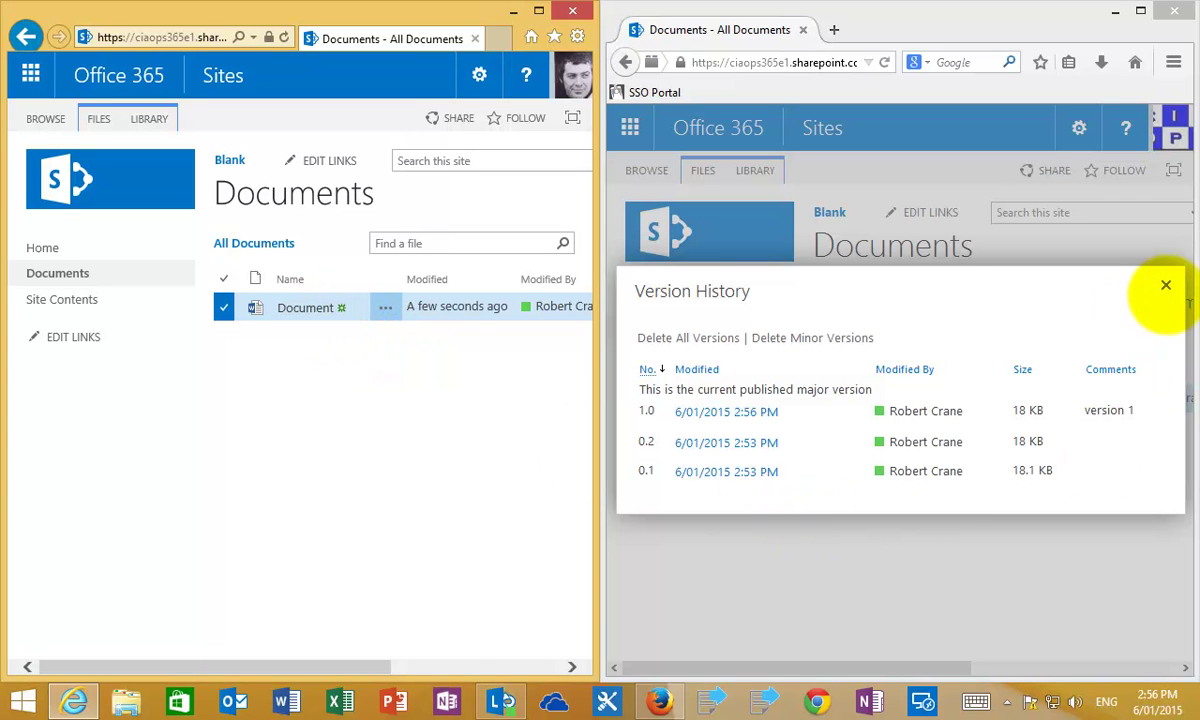
# Step: In the owner's Firefox window, reopen the document in Word Online, add a third line "Edit Three." and return to the library
pyautogui.click(1164, 284)
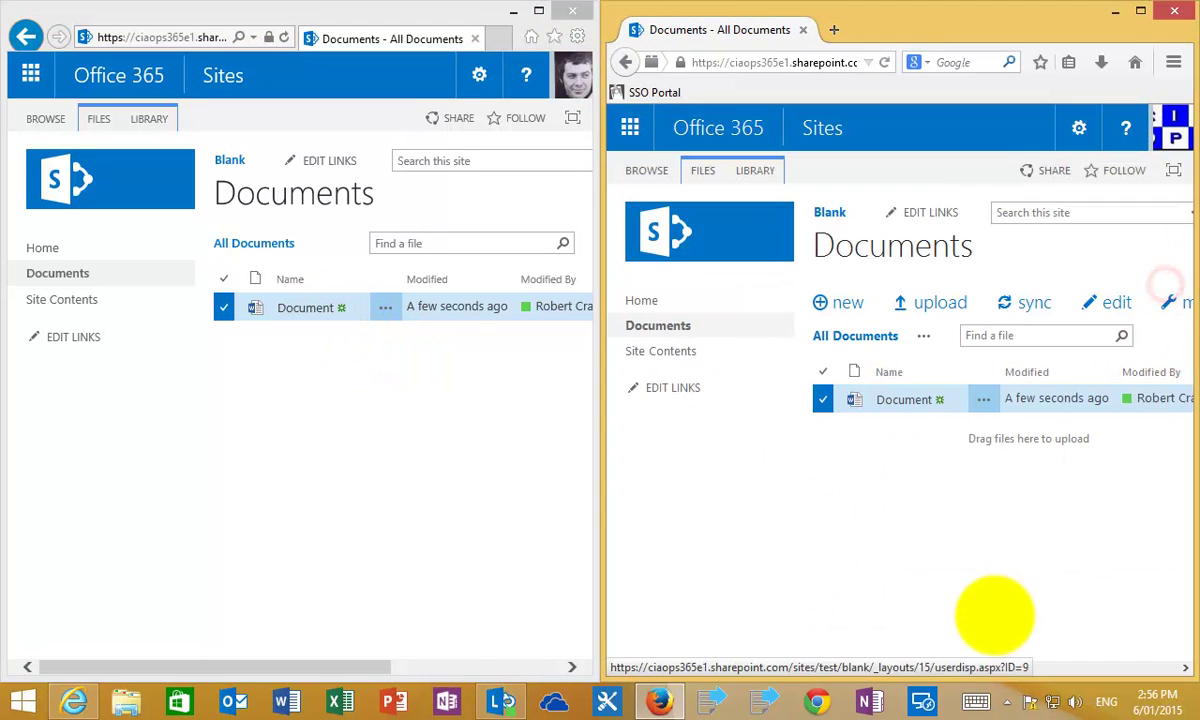
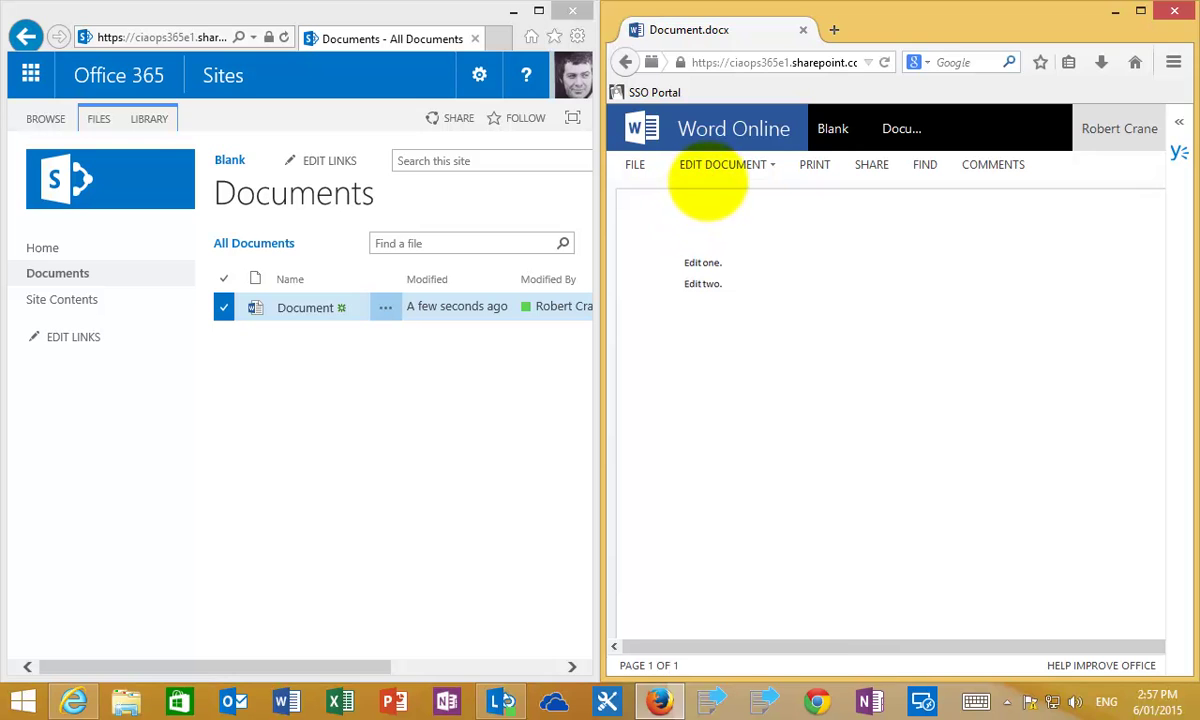
pyautogui.click(704, 166)
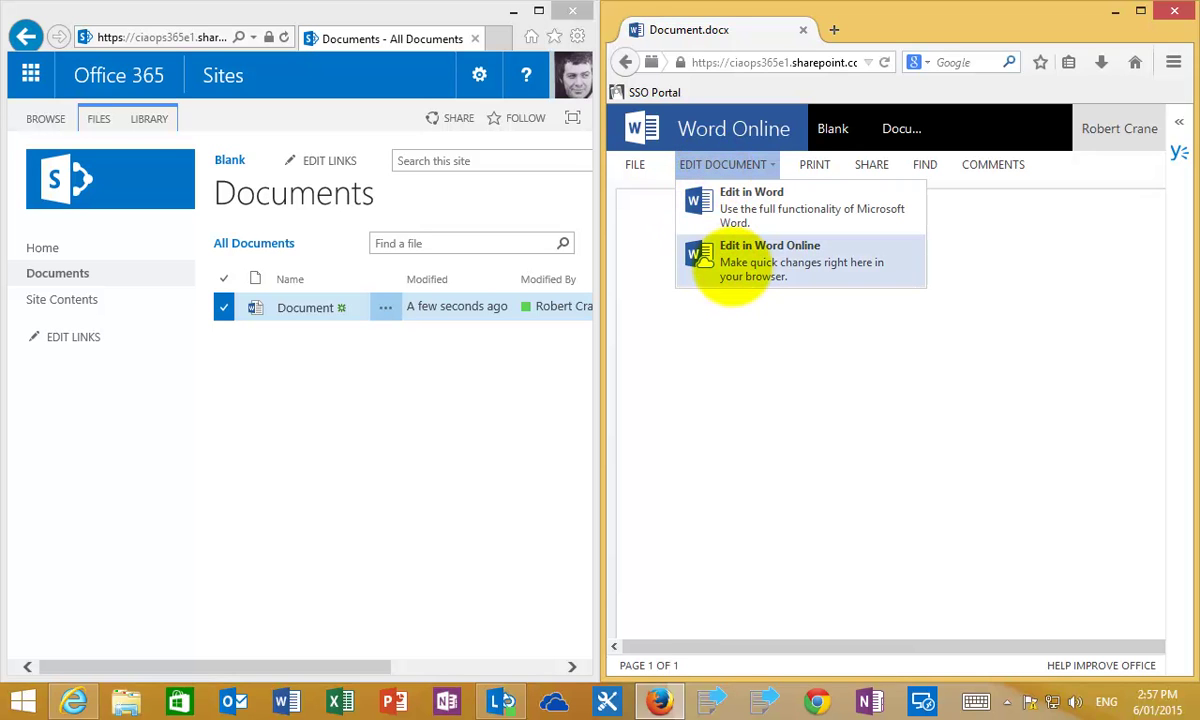
pyautogui.click(732, 264)
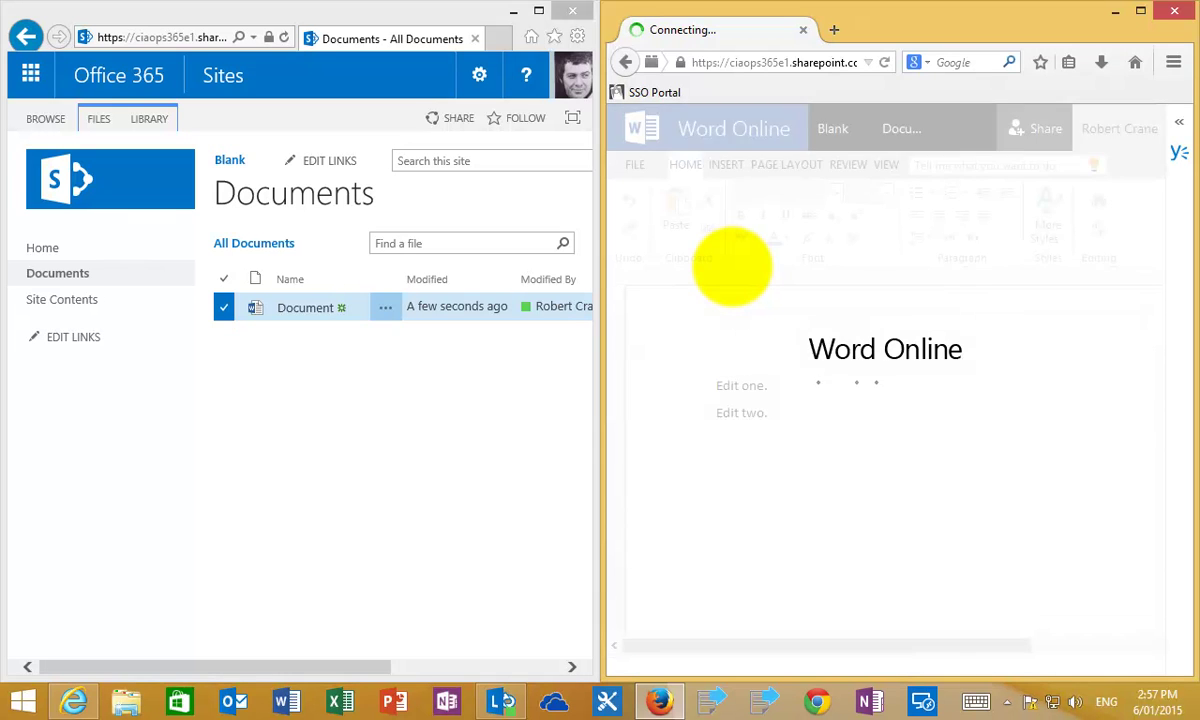
pyautogui.click(800, 408)
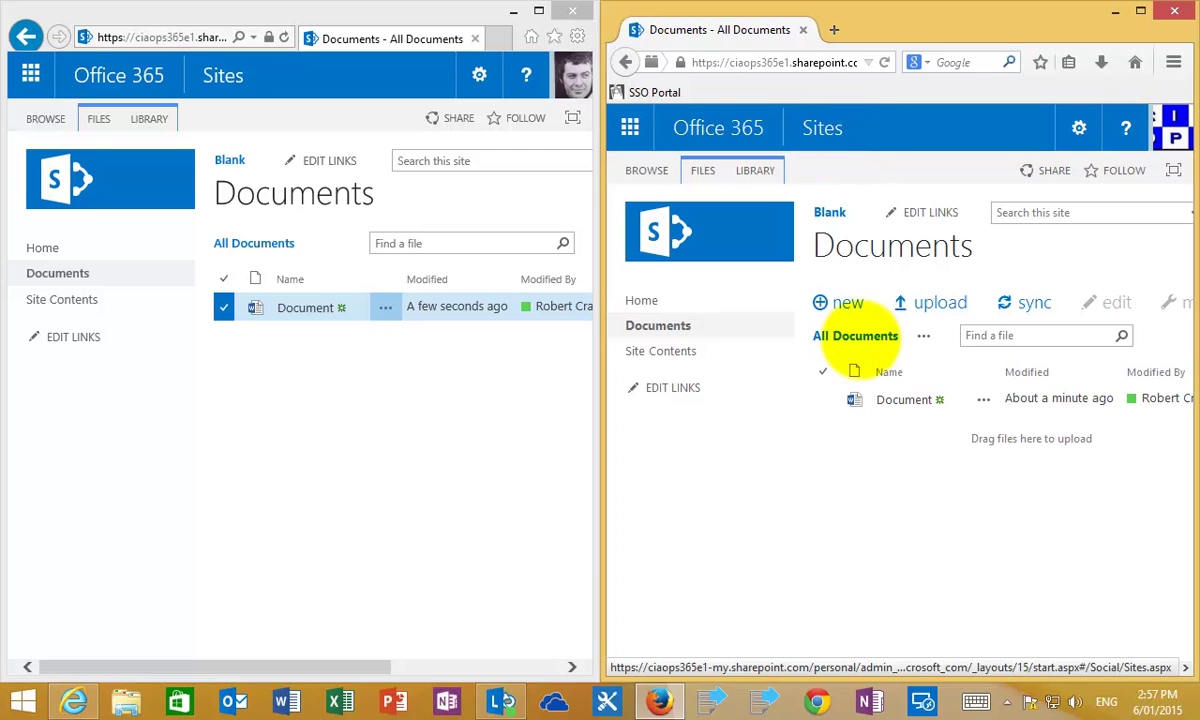
# Step: Review the edited document's version history in the owner's library, comparing the draft with the published major version, then close it
pyautogui.click(830, 335)
pyautogui.click(822, 399)
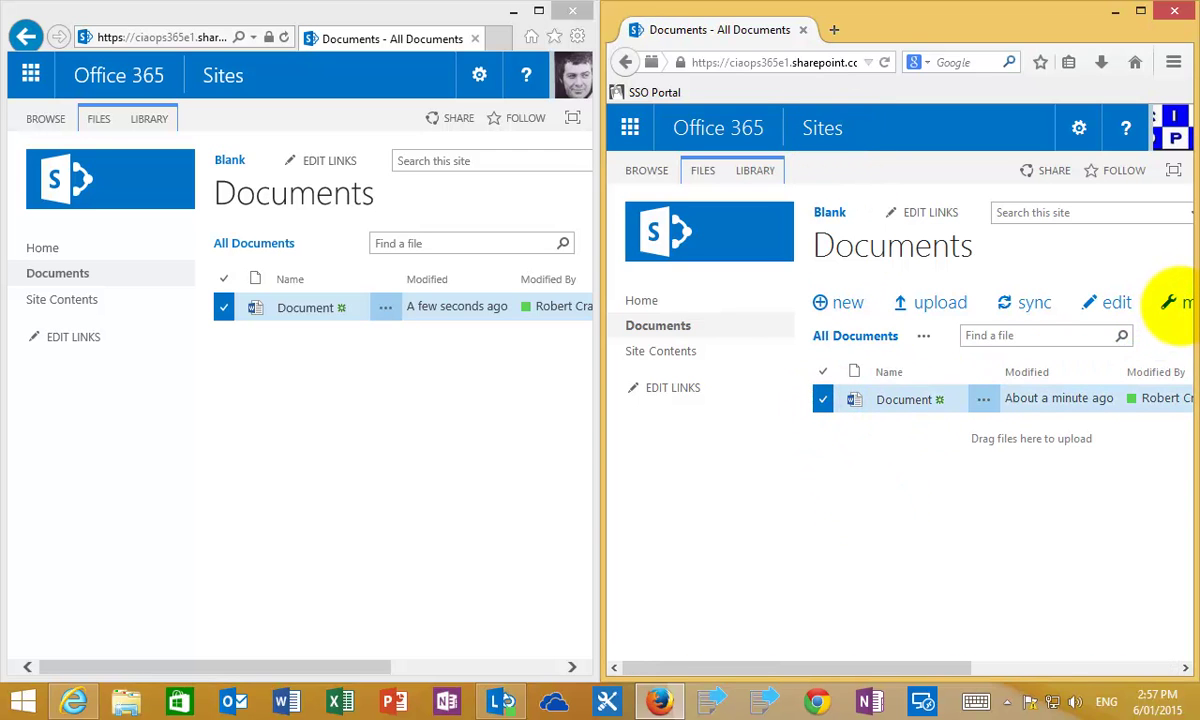
pyautogui.click(1178, 303)
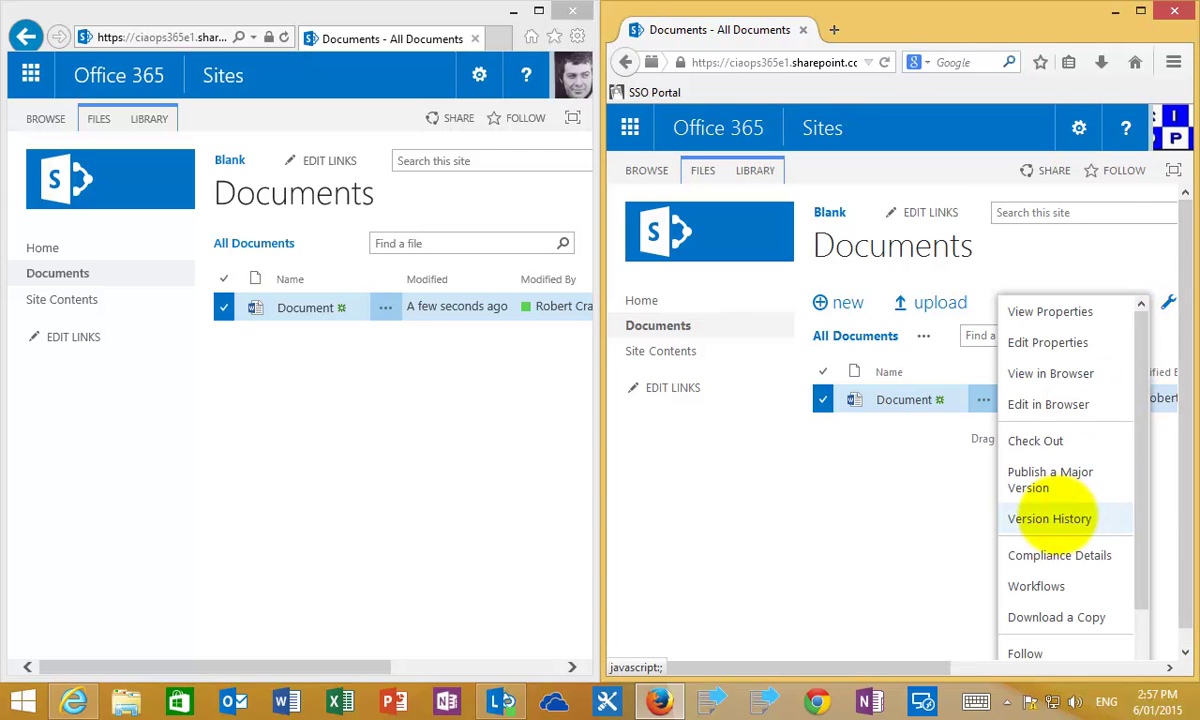
pyautogui.click(1057, 518)
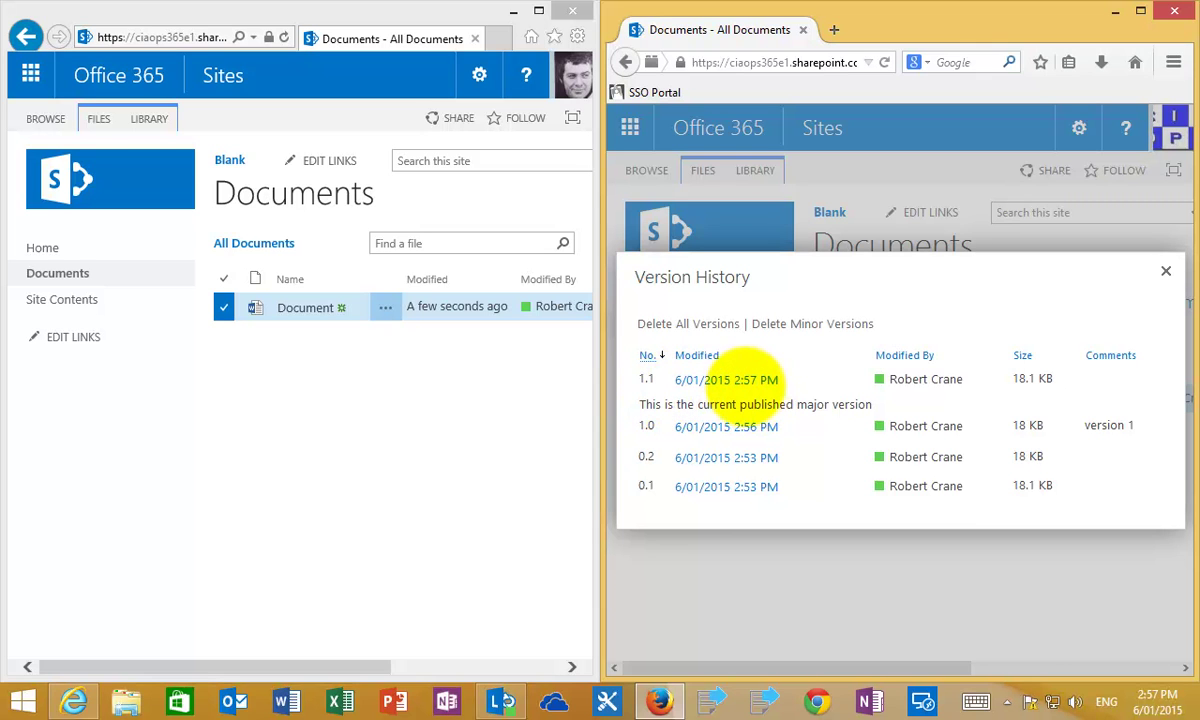
pyautogui.click(759, 619)
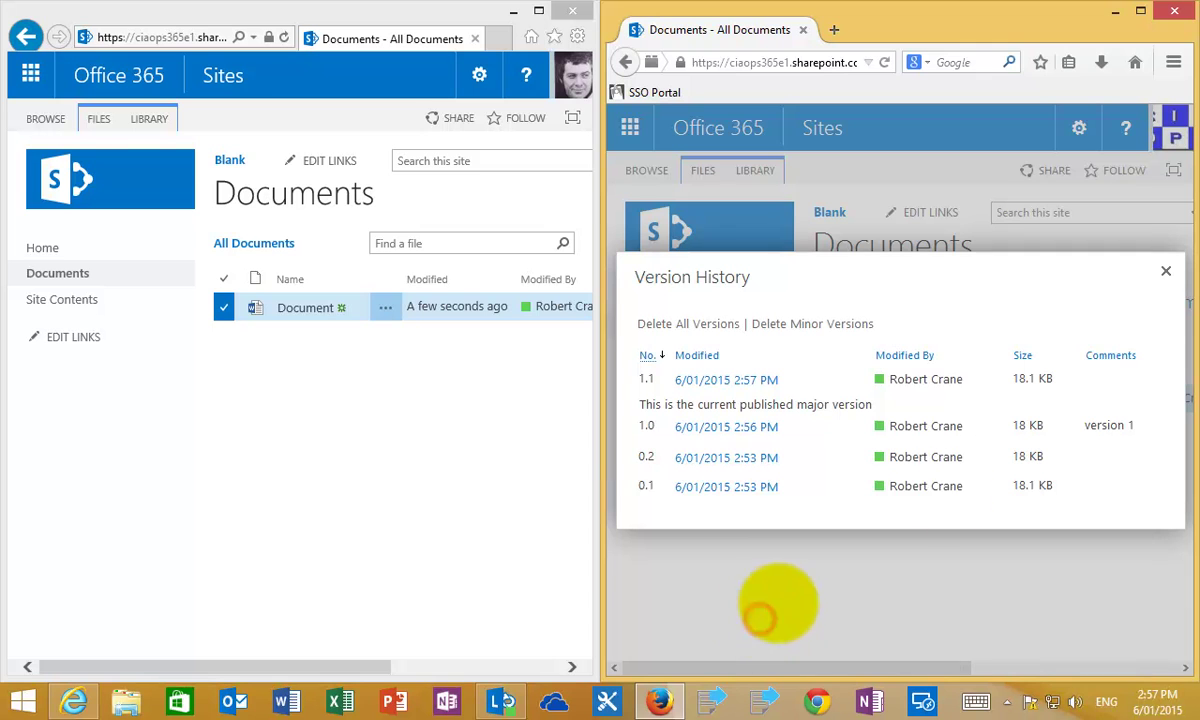
pyautogui.click(1166, 271)
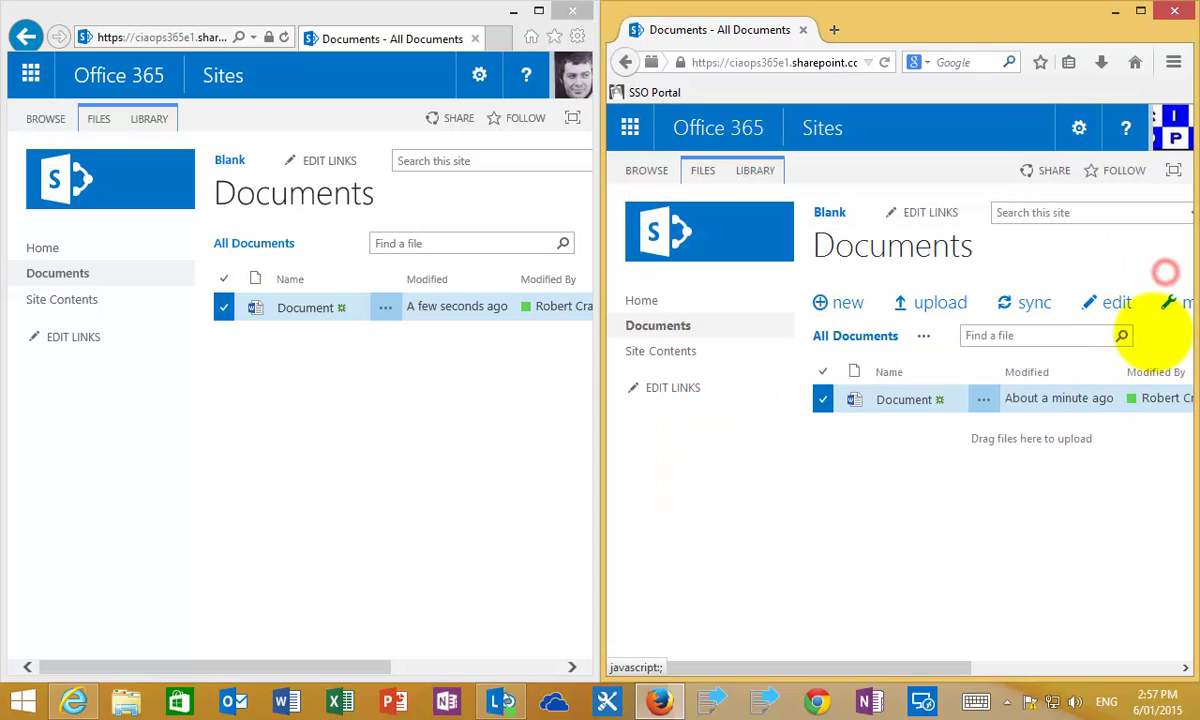
# Step: Open the document in both the owner's and the view-only user's windows, compare the content, and return both to the library
pyautogui.click(897, 400)
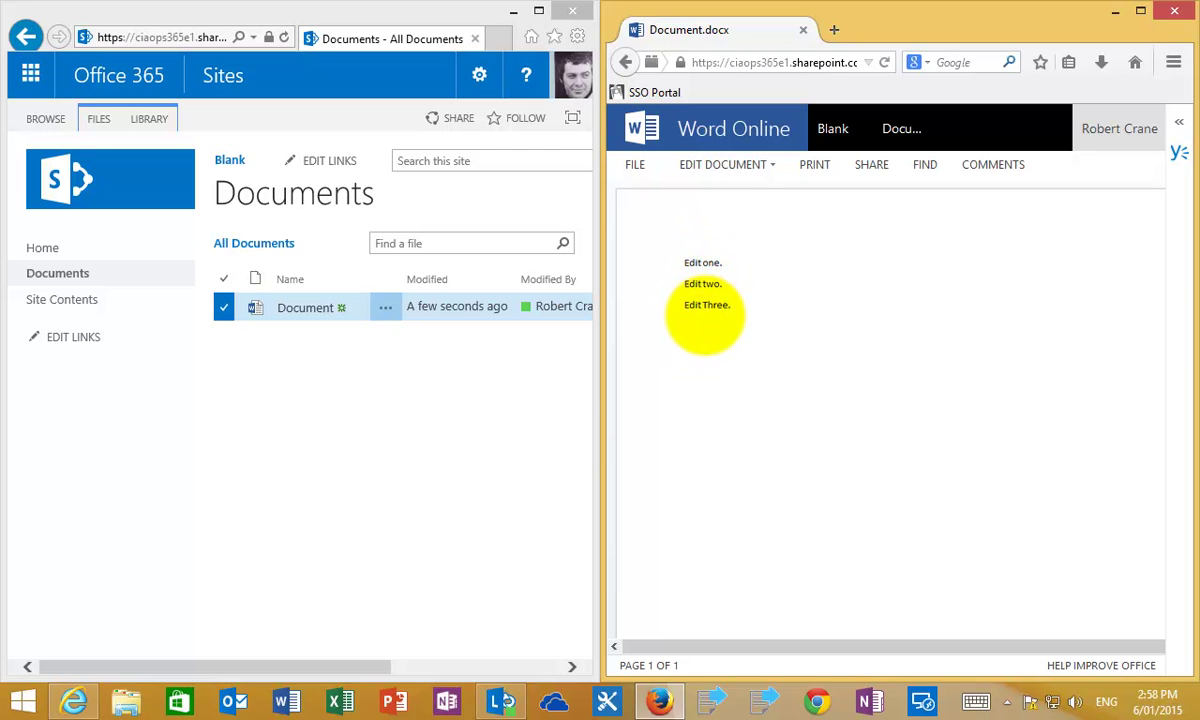
pyautogui.click(309, 308)
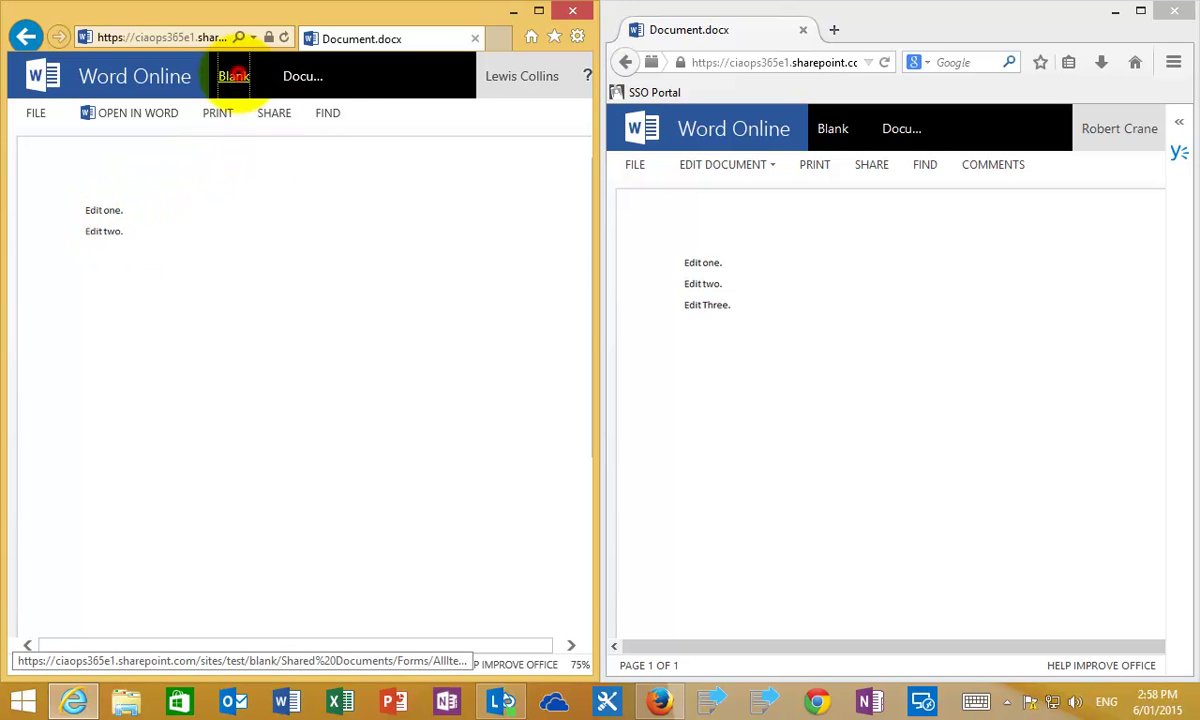
pyautogui.click(232, 76)
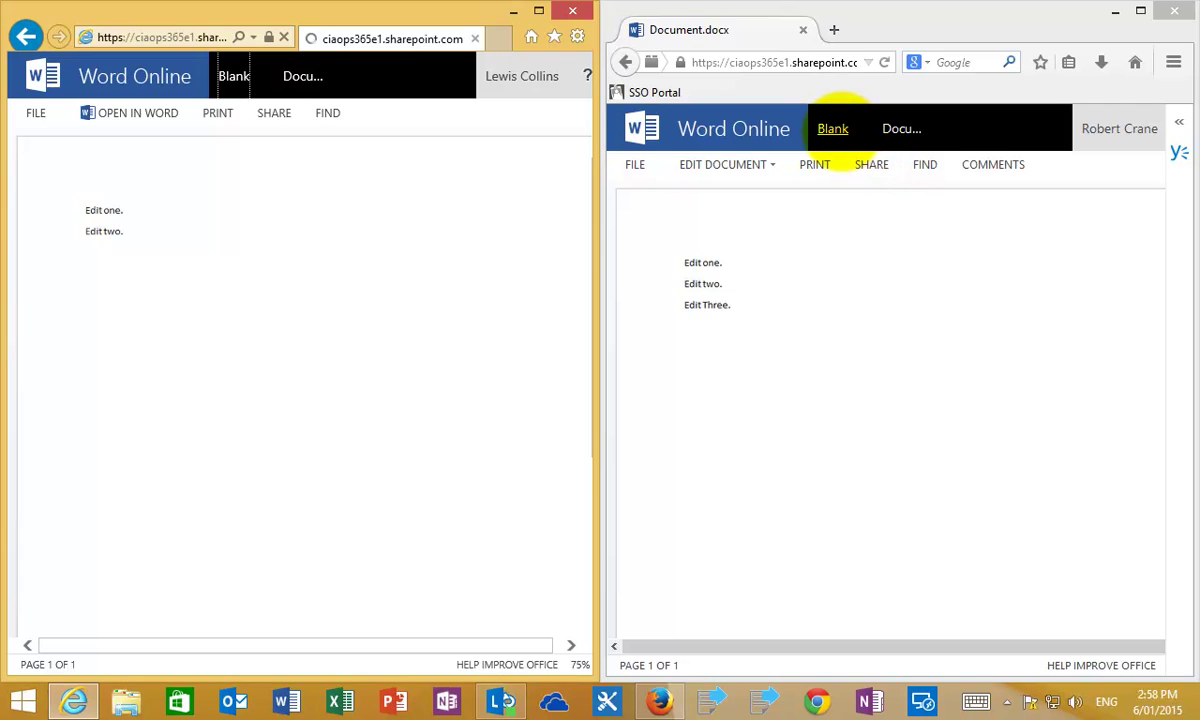
pyautogui.click(832, 132)
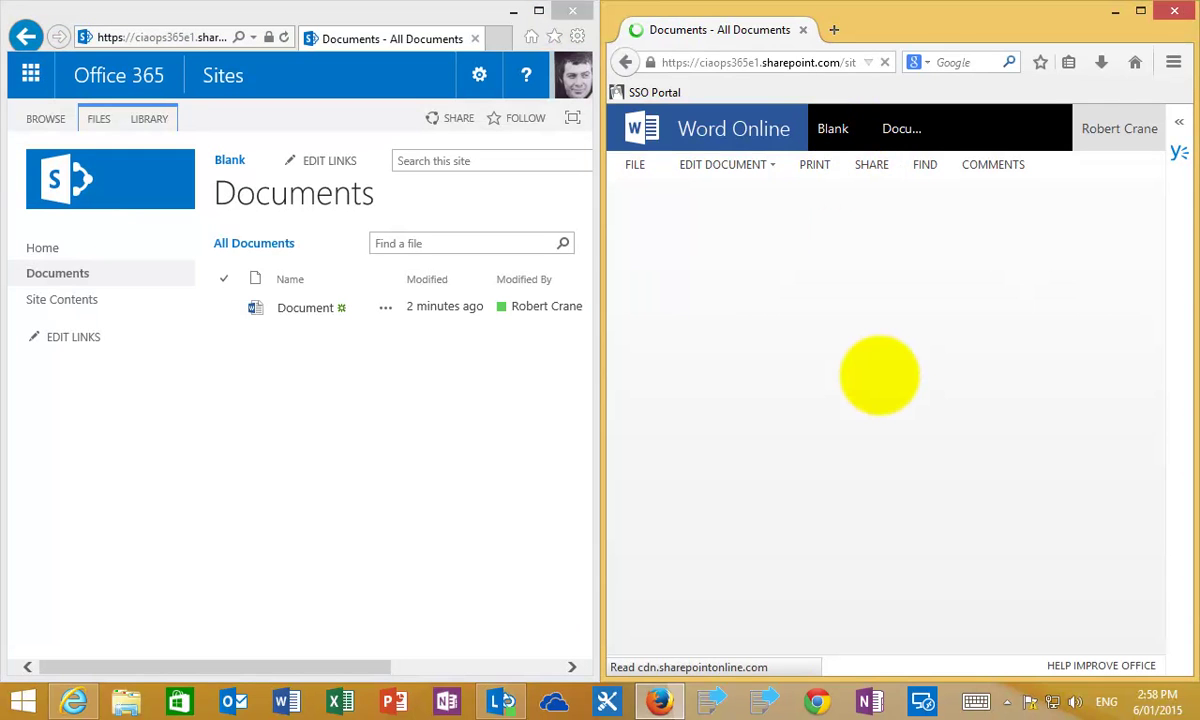
pyautogui.click(882, 378)
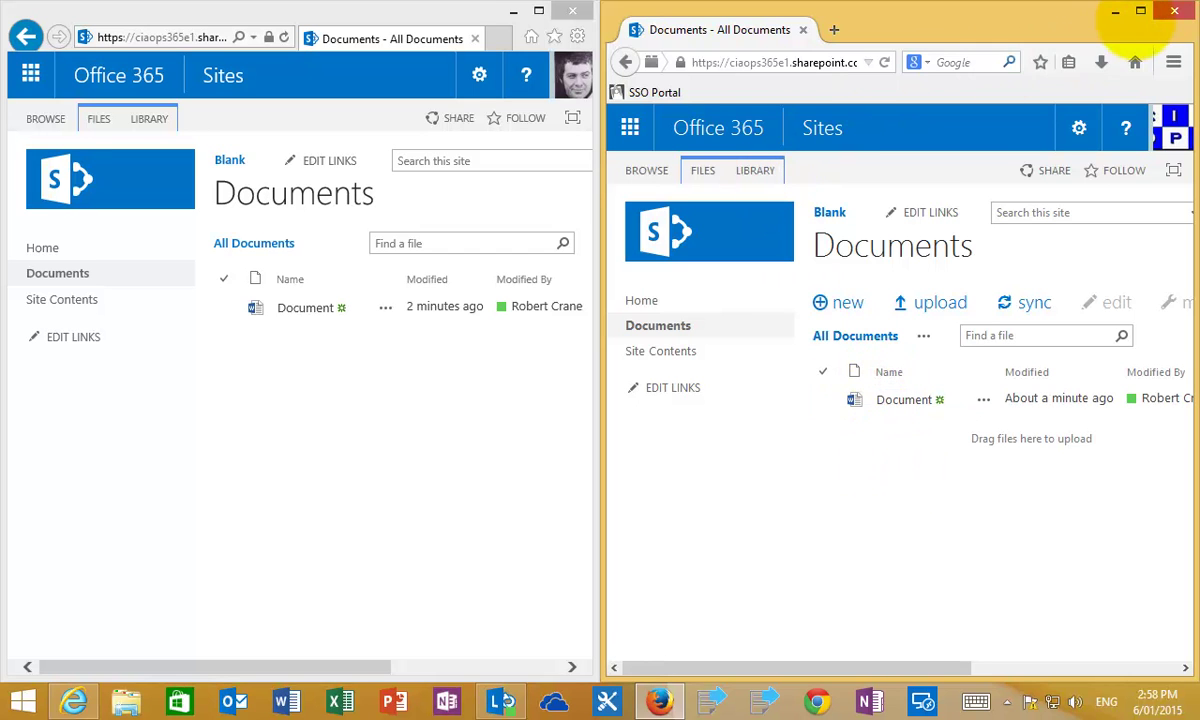
# Step: Maximize the owner's Firefox window and open the Documents library's versioning settings
pyautogui.click(1140, 12)
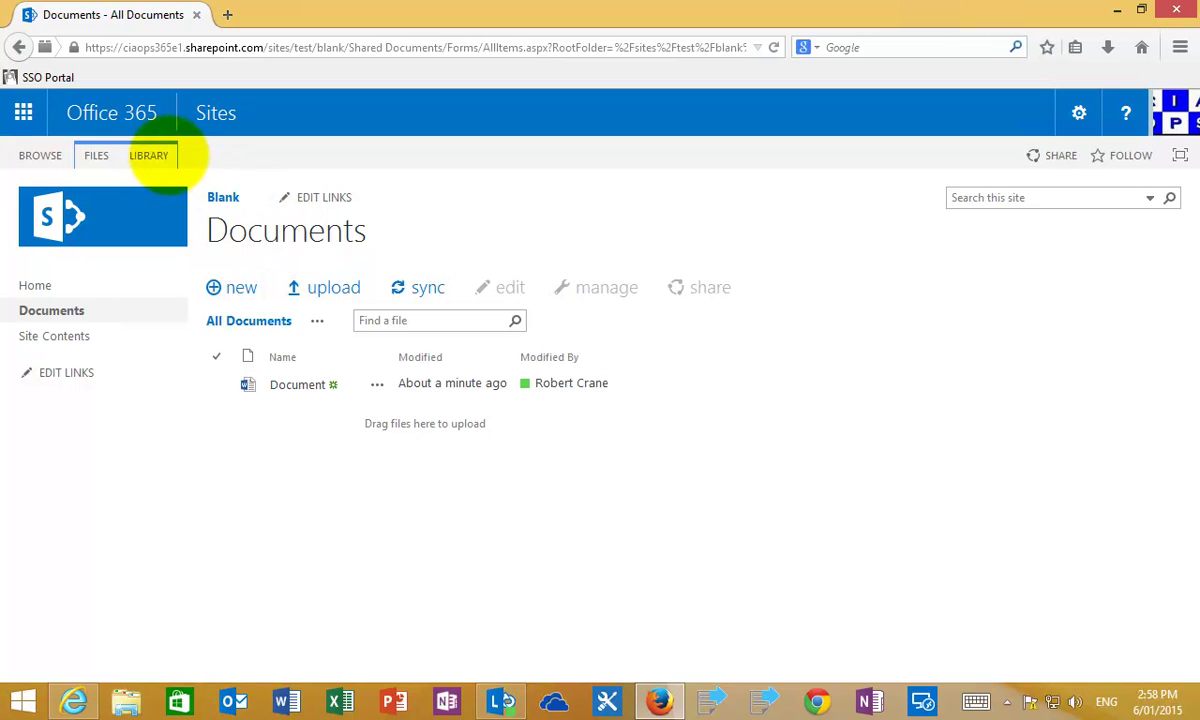
pyautogui.click(148, 155)
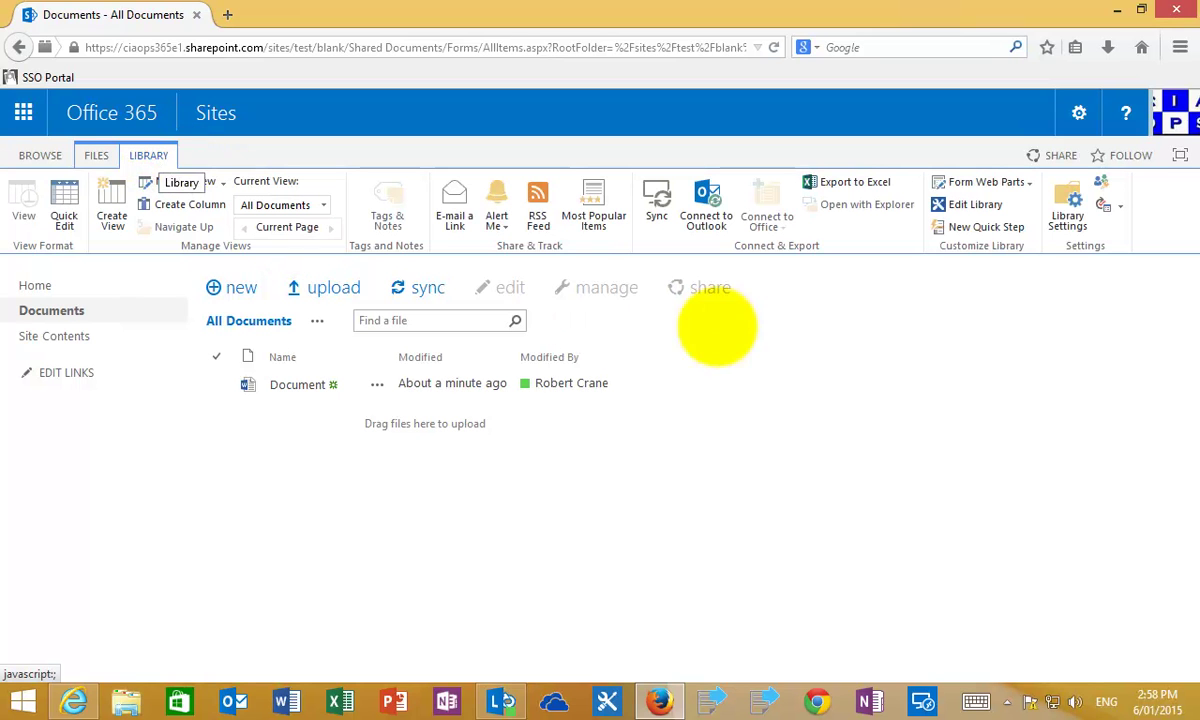
pyautogui.click(1067, 212)
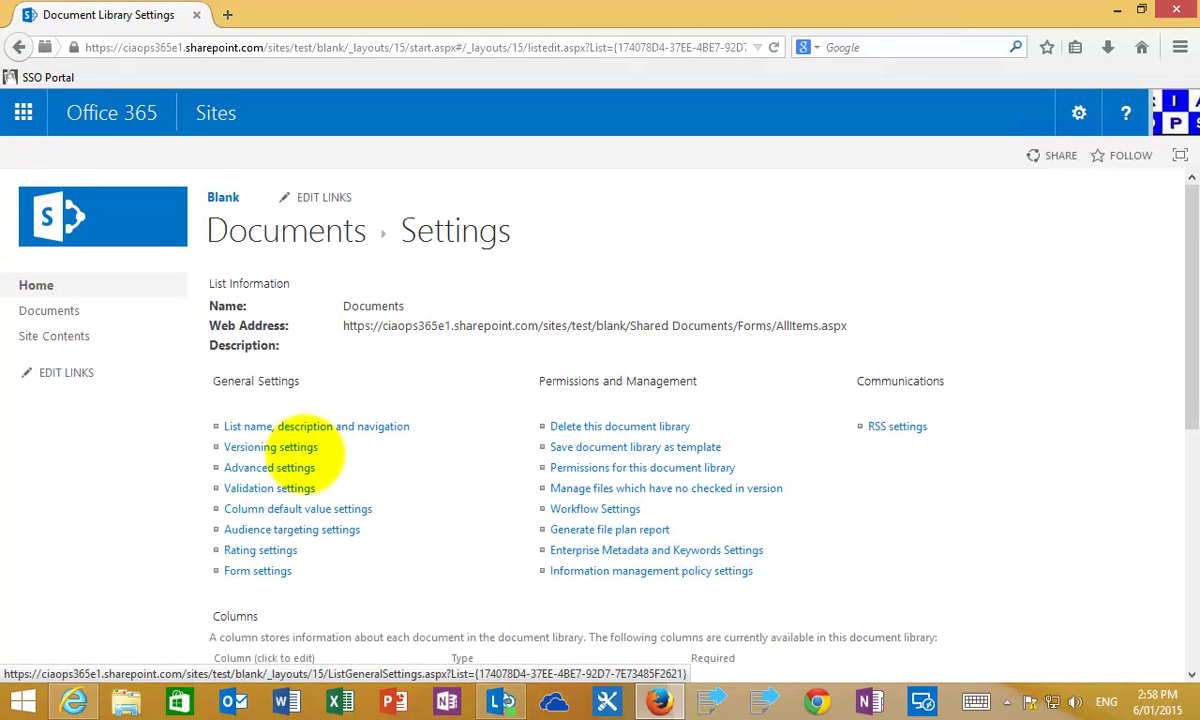
pyautogui.click(299, 449)
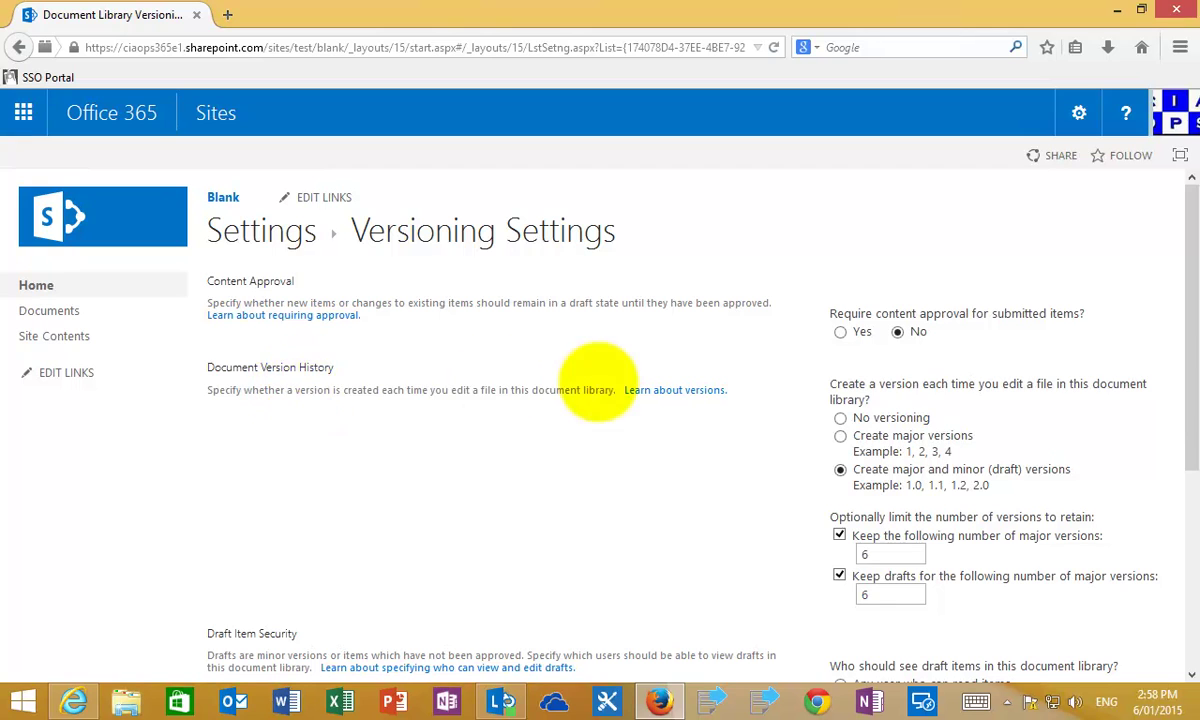
# Step: Review the version limits, draft item security and check-out options, then accept the versioning settings and return to the Documents library
pyautogui.scroll(-2, 1180, 405)
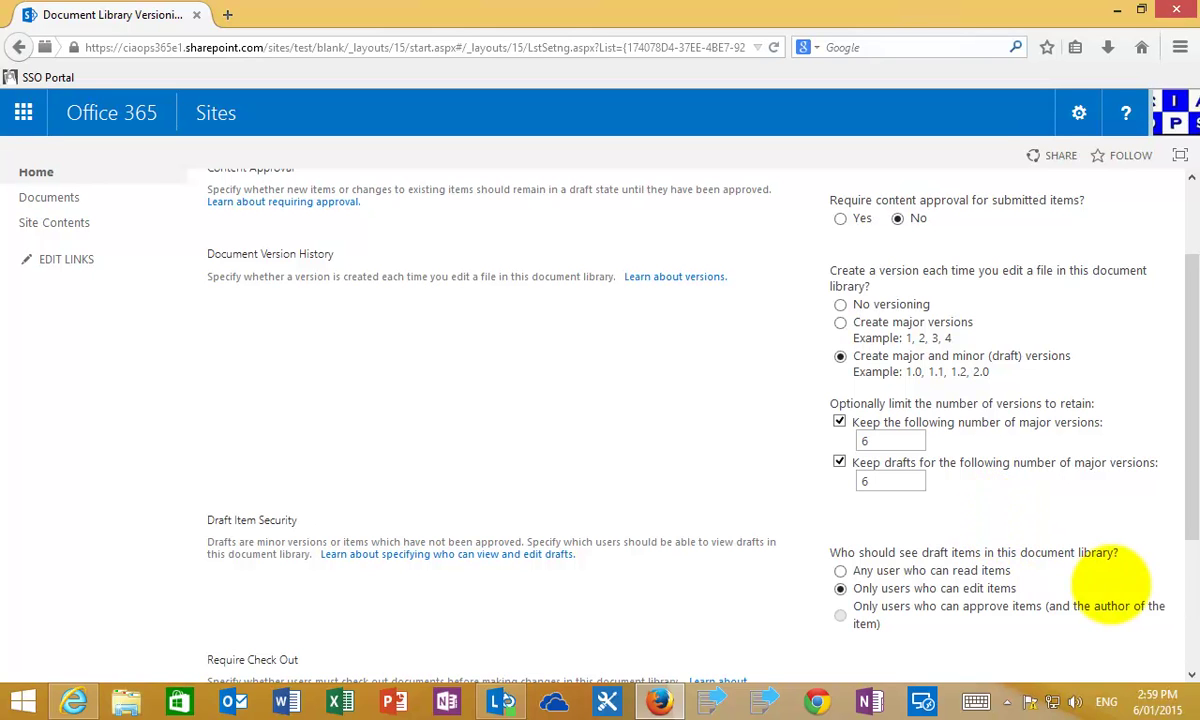
pyautogui.click(1191, 525)
pyautogui.moveTo(1191, 525); pyautogui.dragTo(1170, 612)
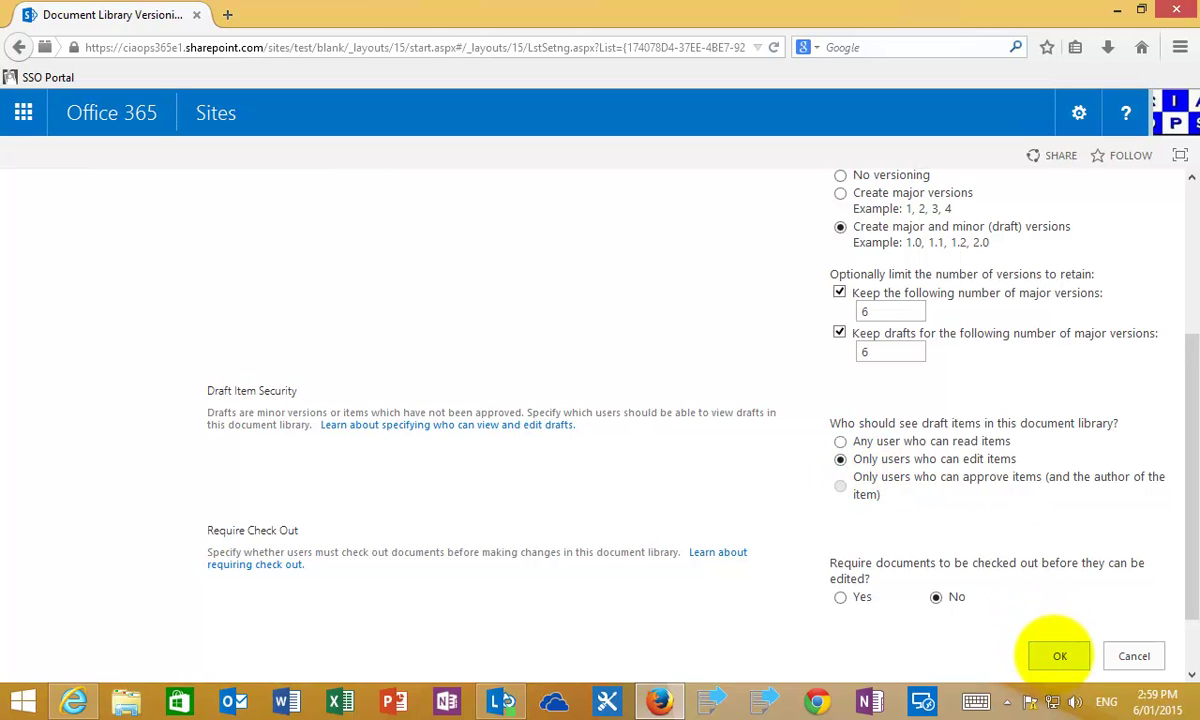
pyautogui.click(1057, 655)
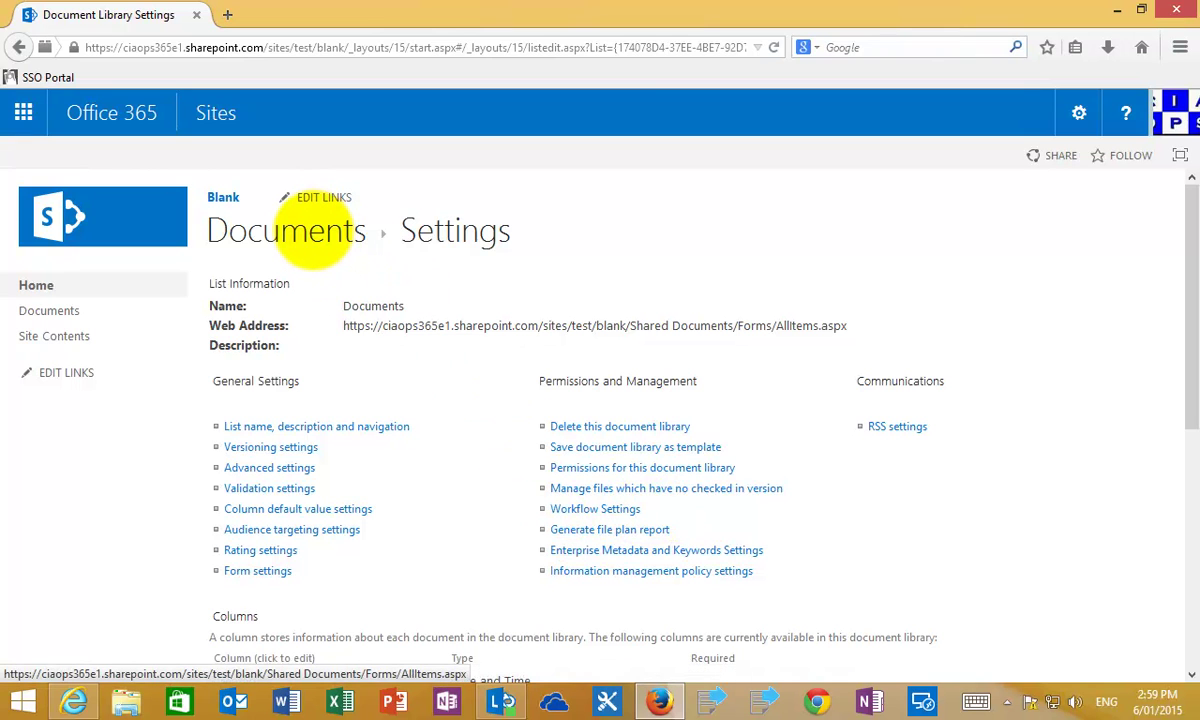
pyautogui.click(313, 230)
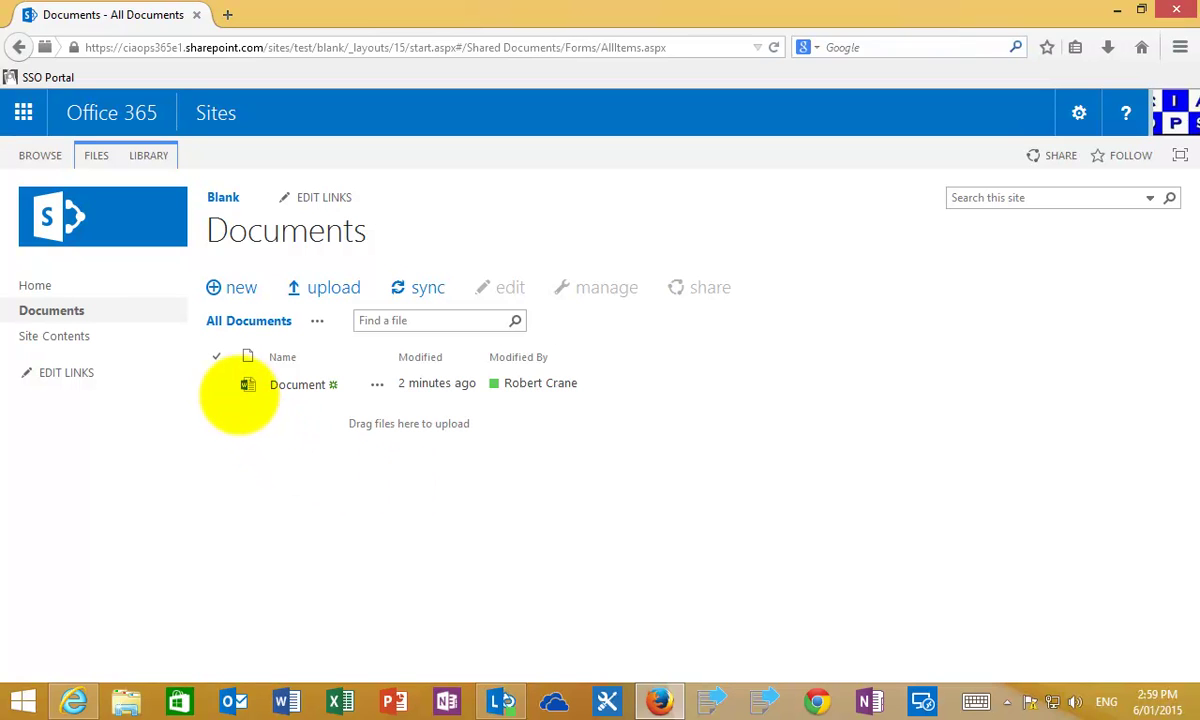
# Step: Open the document's version history from the library and examine the entries for versions 0.1 and 1.0
pyautogui.click(215, 386)
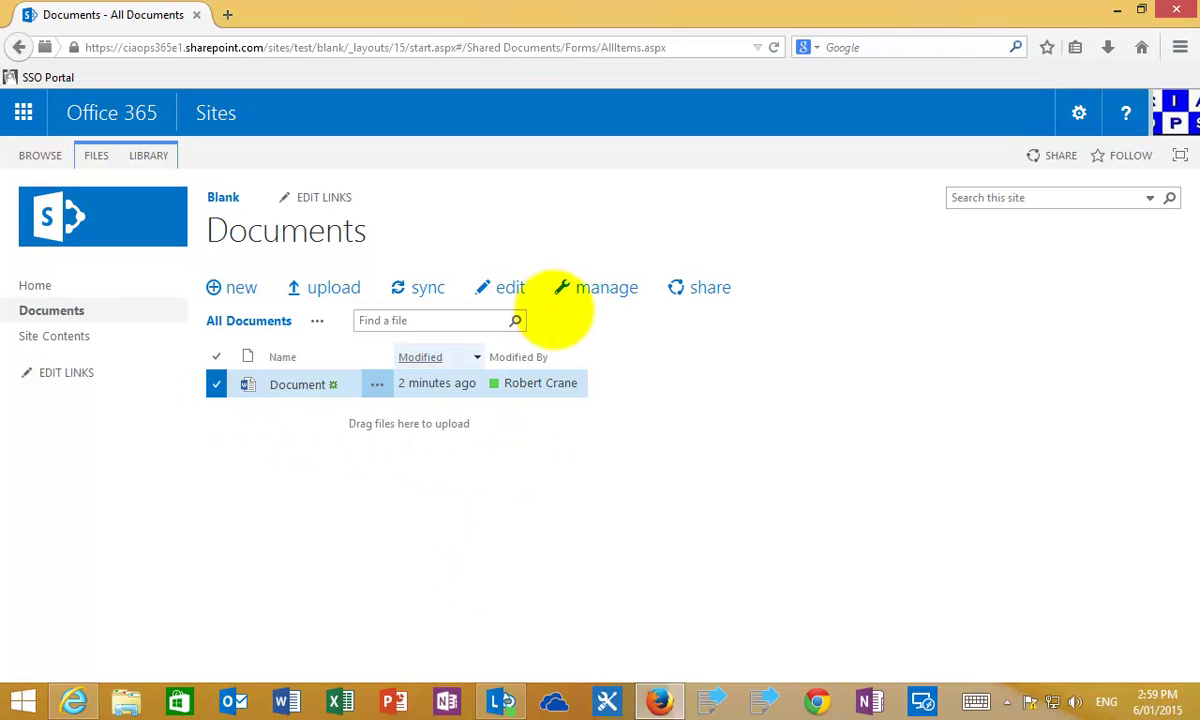
pyautogui.click(593, 288)
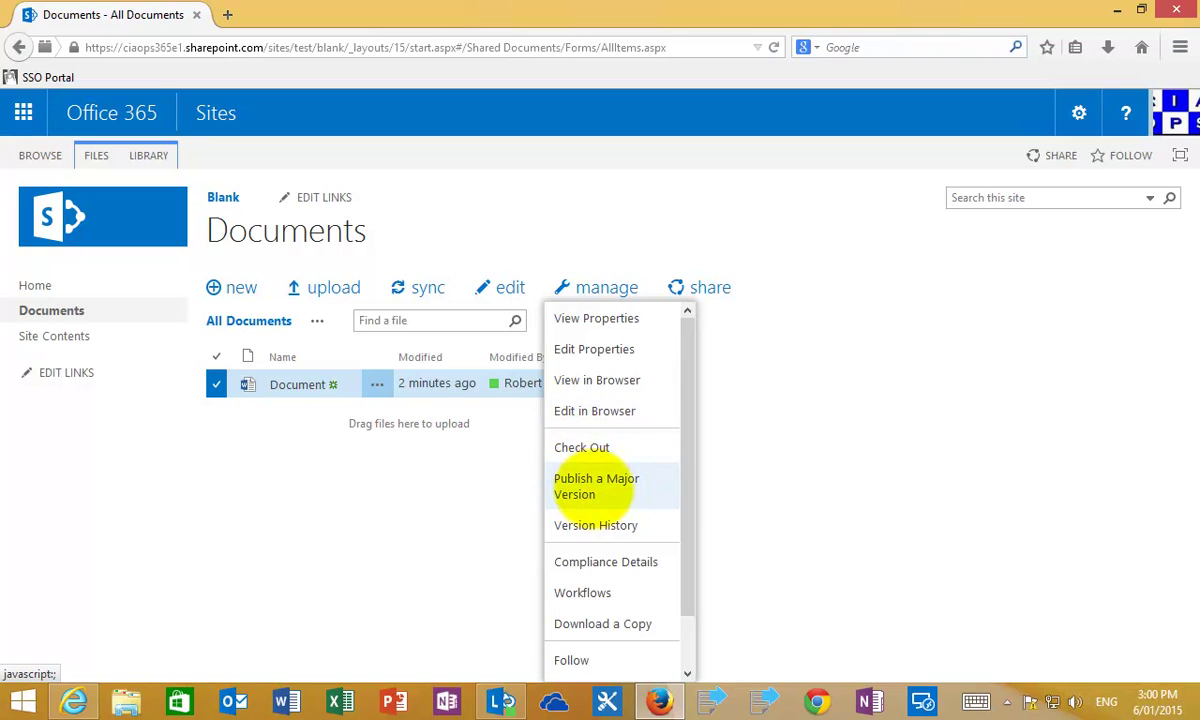
pyautogui.click(594, 524)
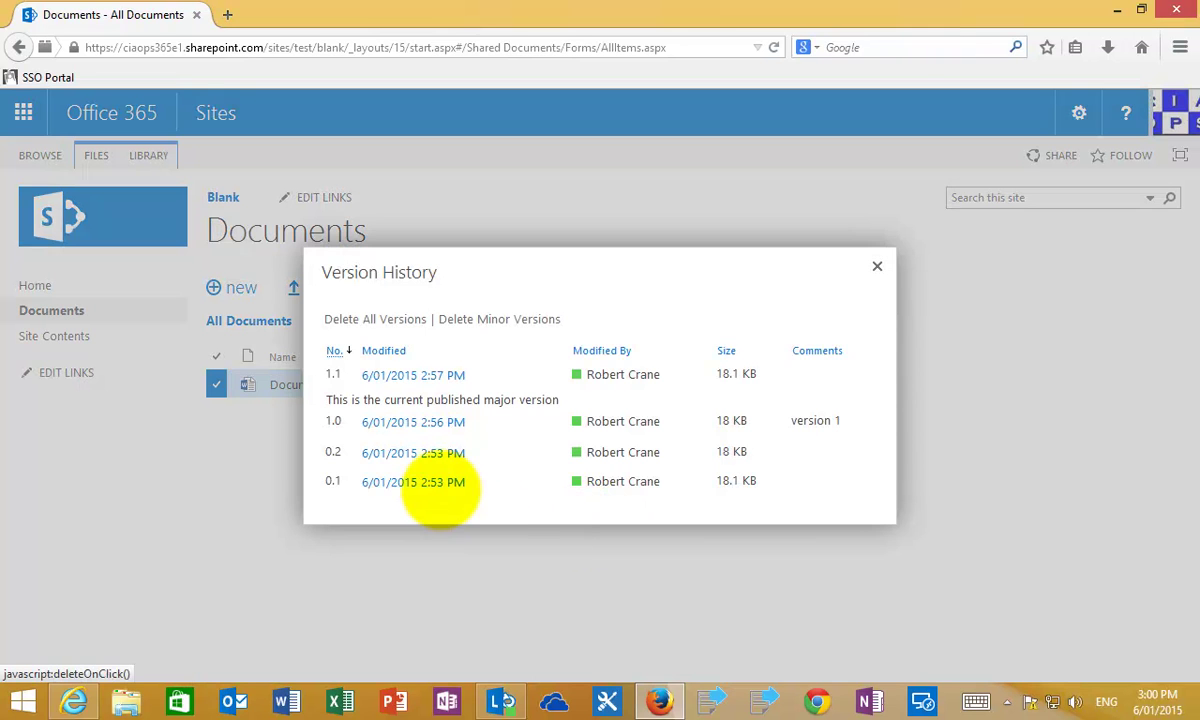
pyautogui.moveTo(445, 480)
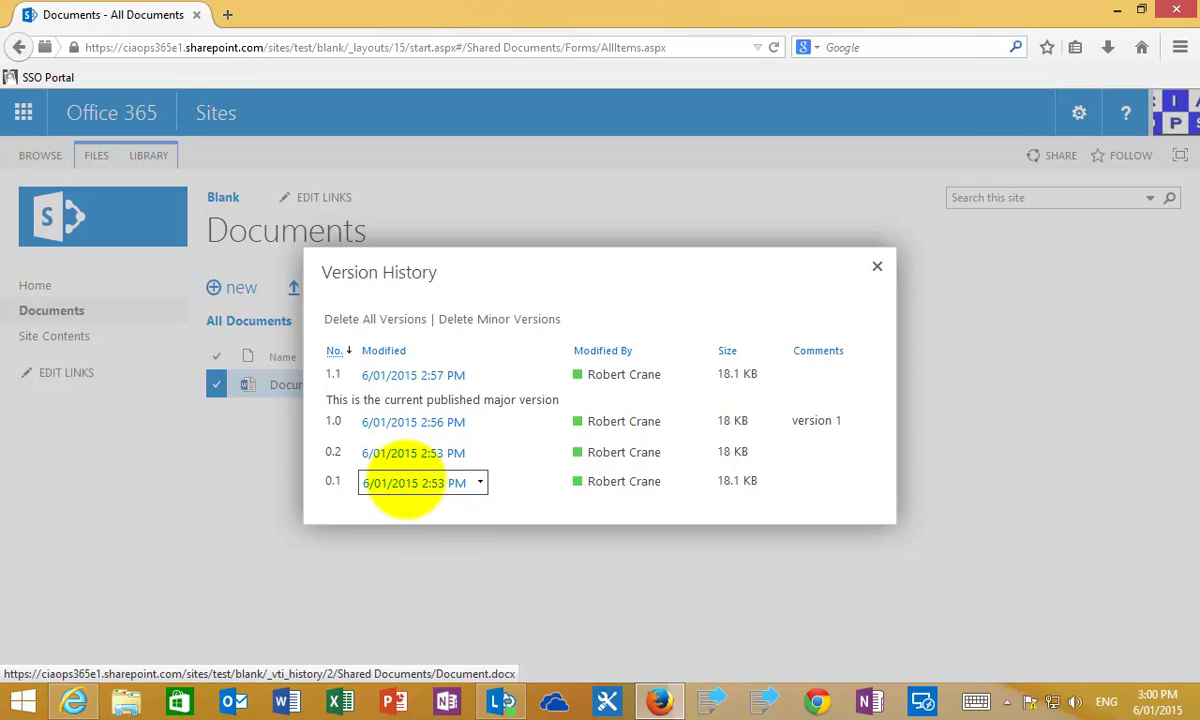
pyautogui.moveTo(412, 424)
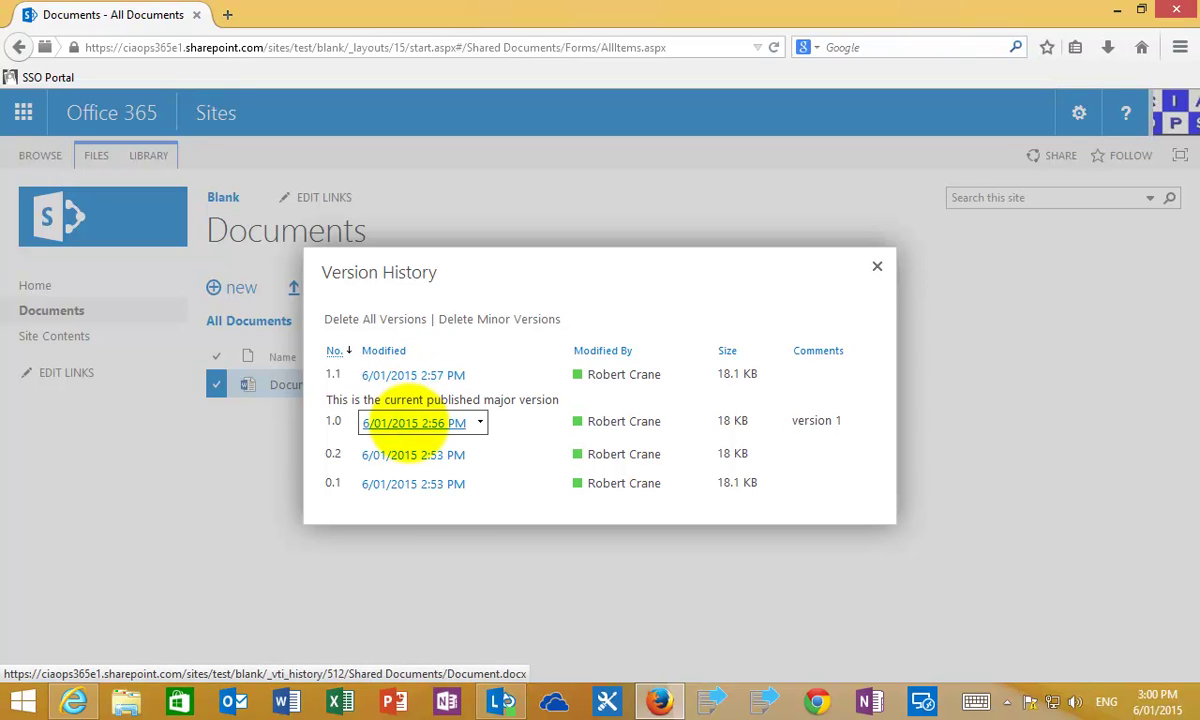
# Step: Review the actions available for version 1.0 in the version history, then close the history without applying any
pyautogui.click(481, 423)
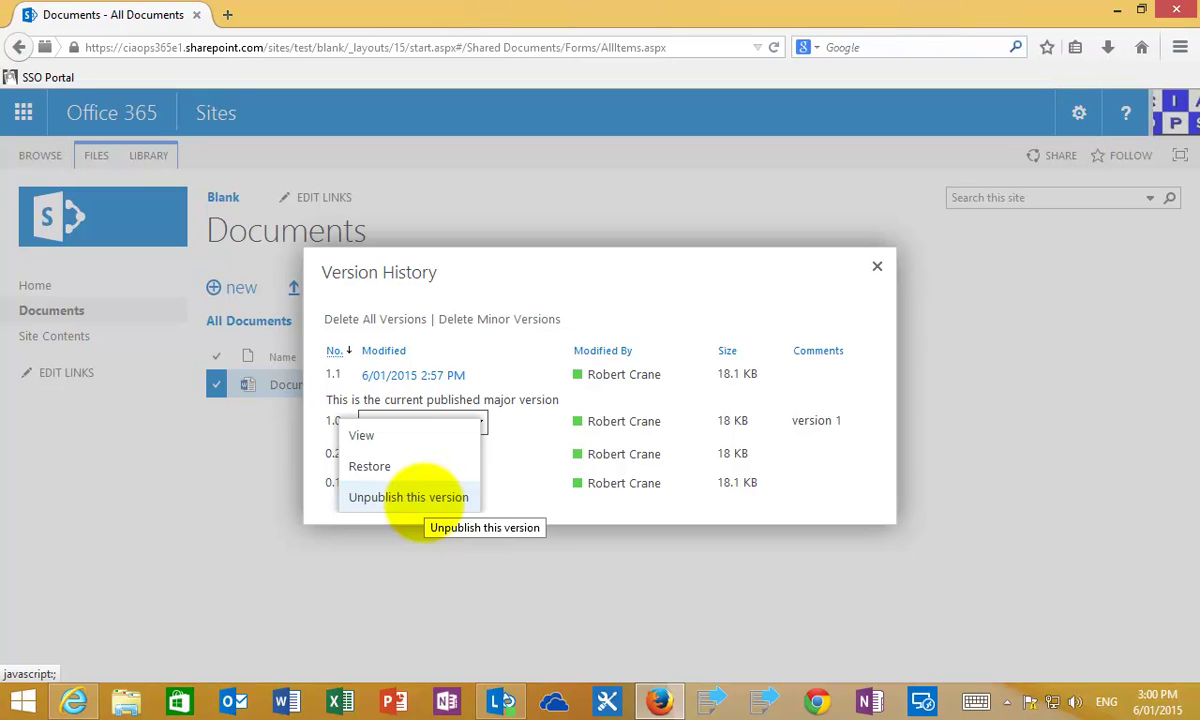
pyautogui.click(722, 295)
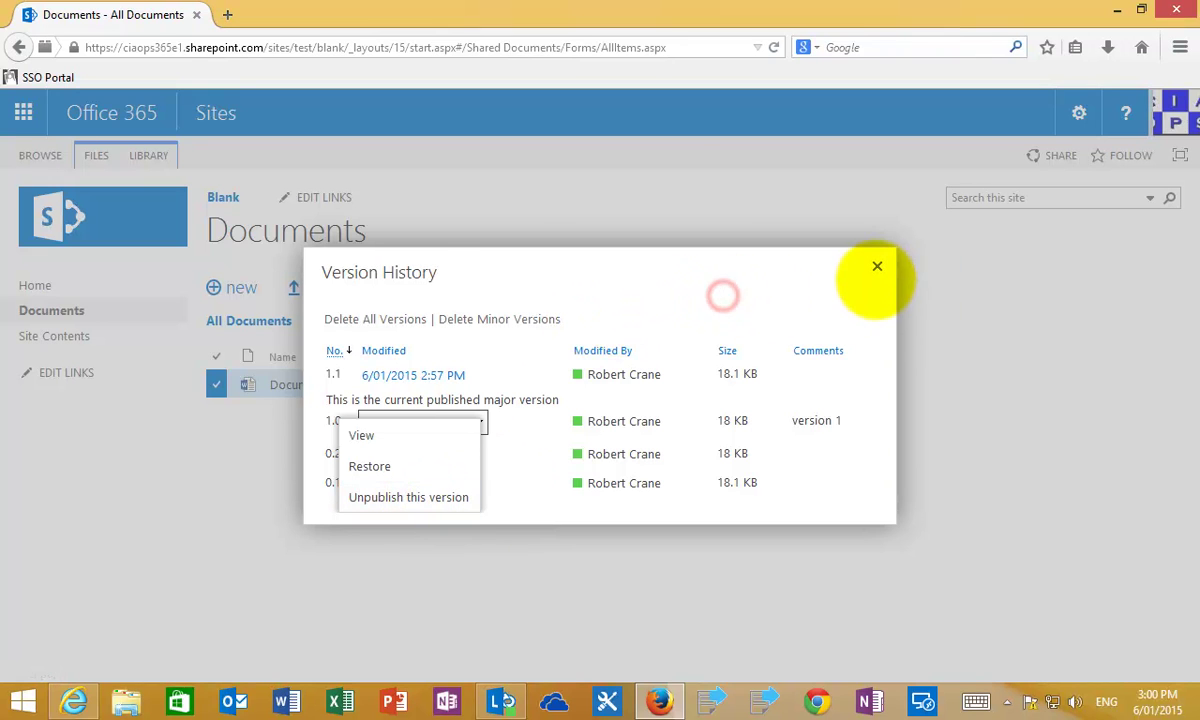
pyautogui.click(876, 266)
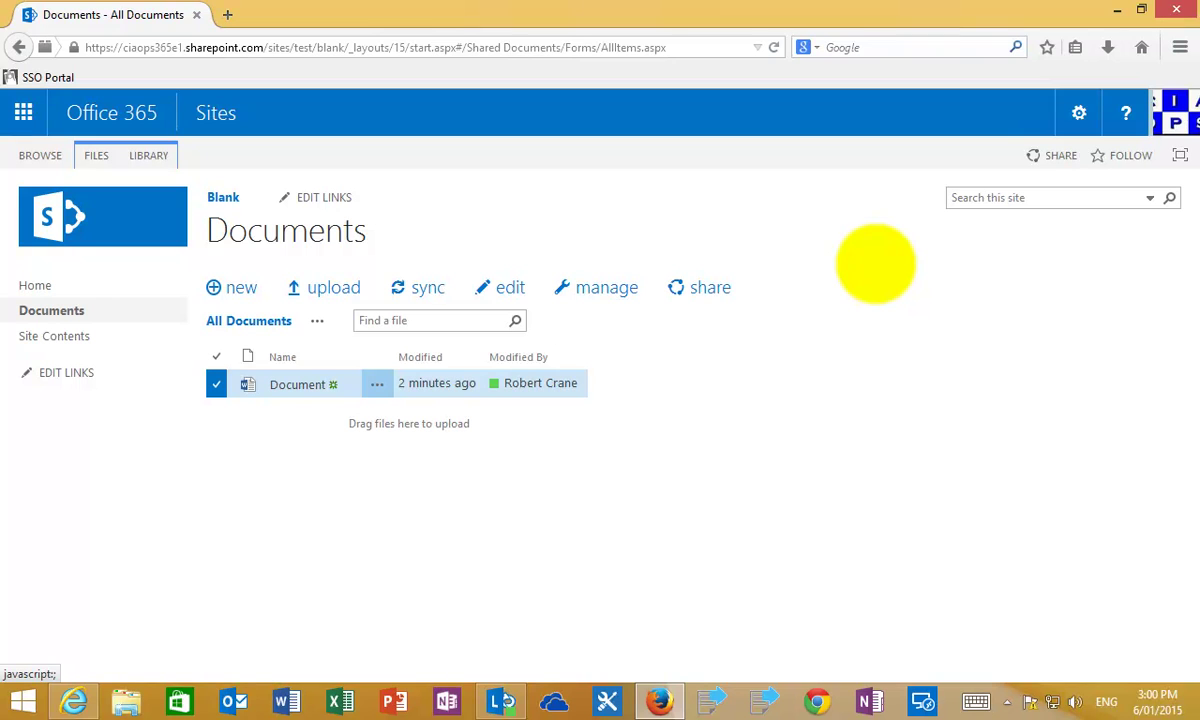
# Step: Change the Documents library's versioning to create major versions only, keeping 6 major versions, accept the settings and return to the library
pyautogui.click(150, 155)
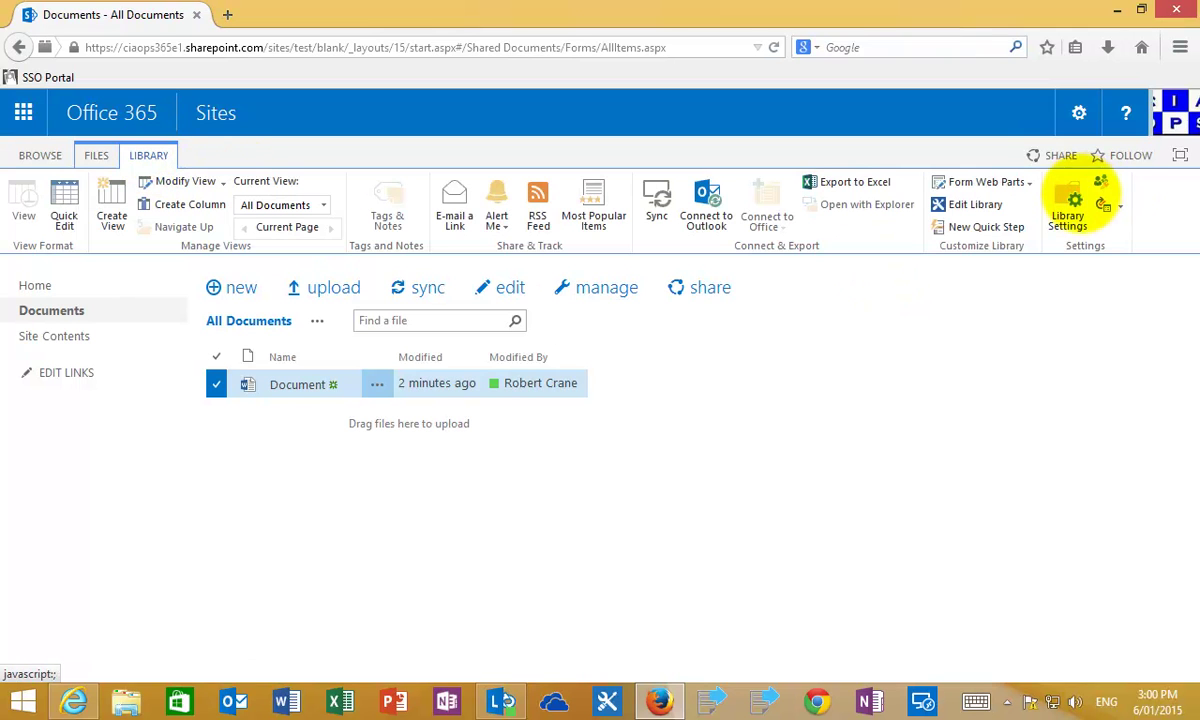
pyautogui.click(1070, 200)
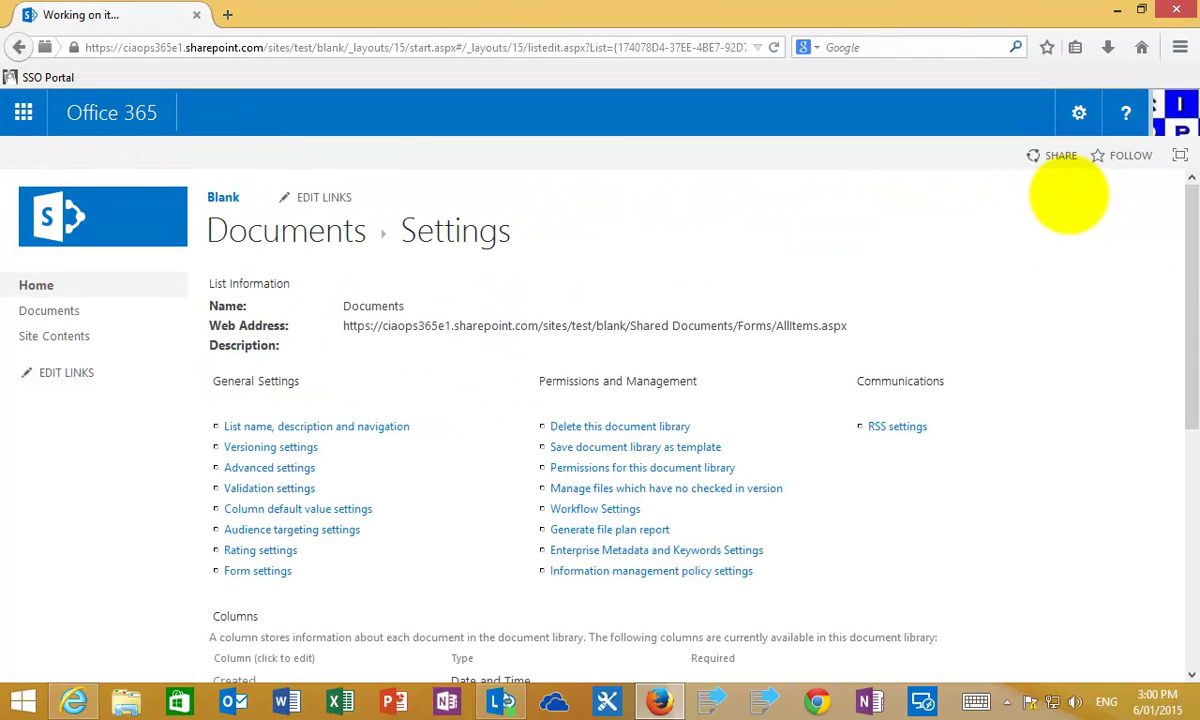
pyautogui.click(296, 447)
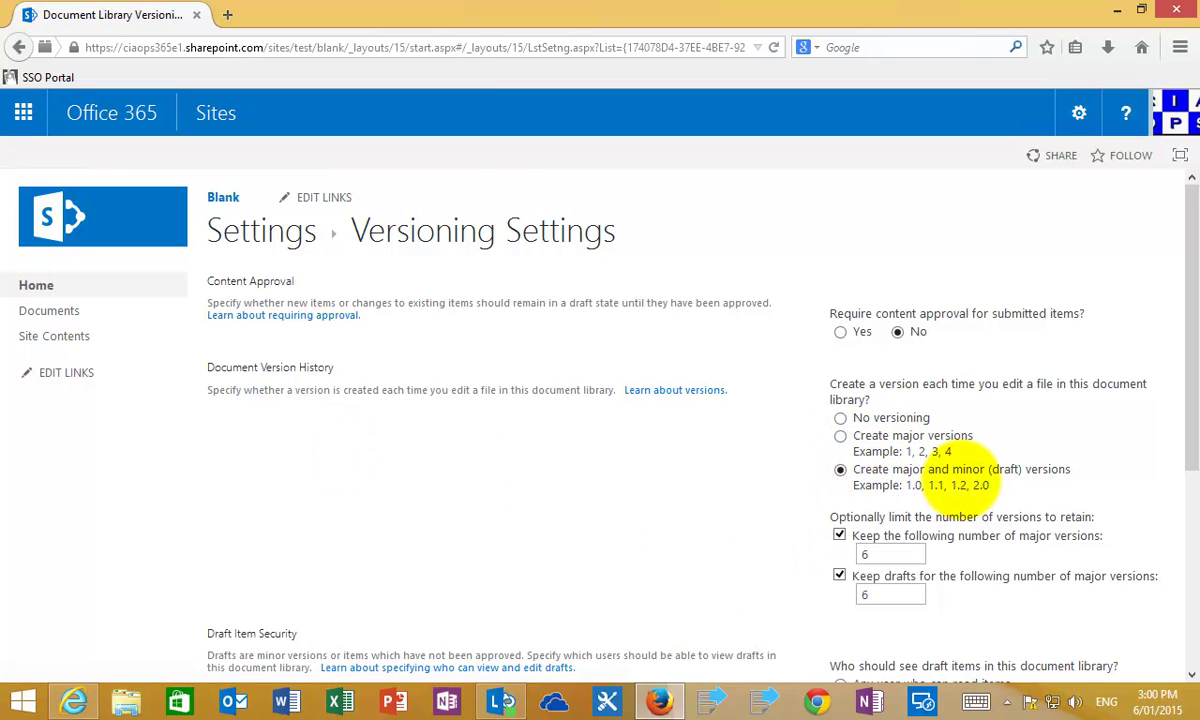
pyautogui.click(840, 436)
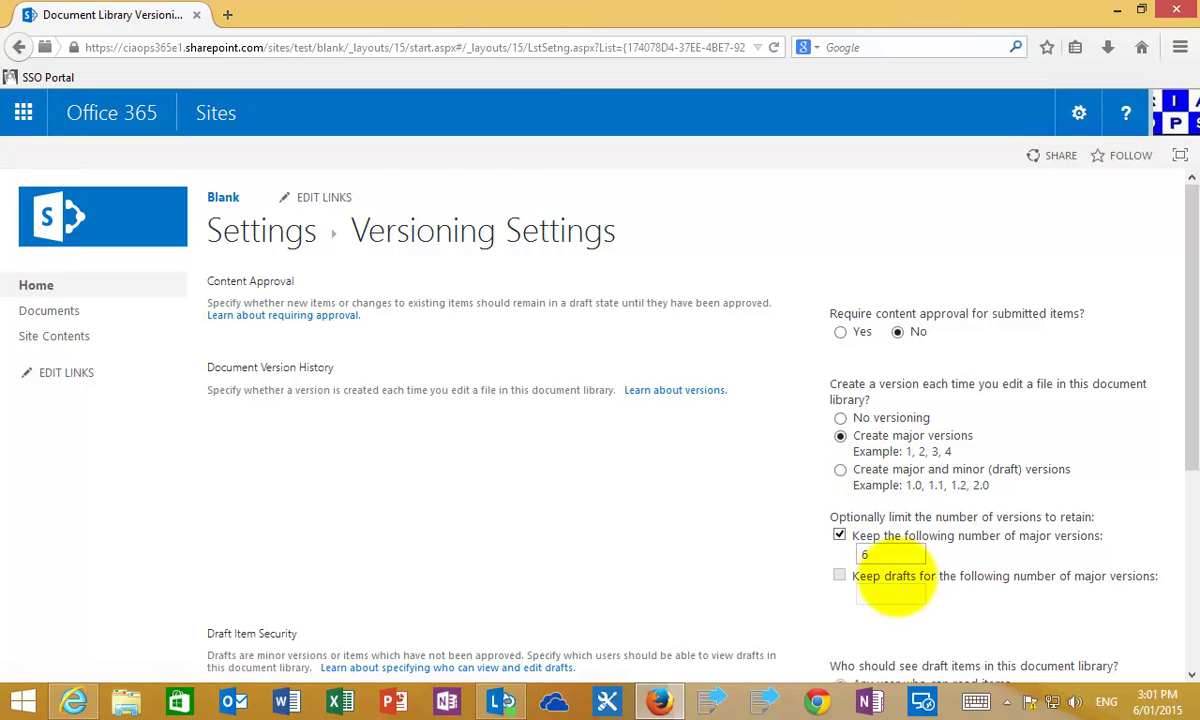
pyautogui.moveTo(1190, 450); pyautogui.dragTo(1190, 570)
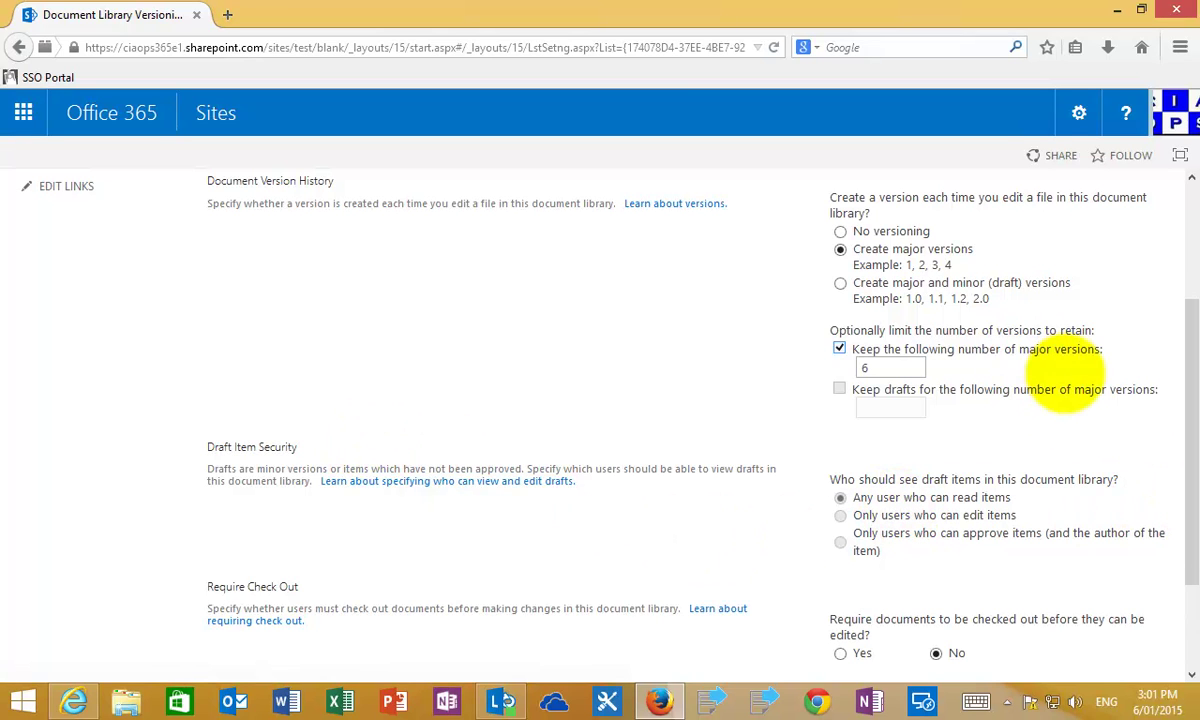
pyautogui.moveTo(1188, 515); pyautogui.dragTo(1190, 598)
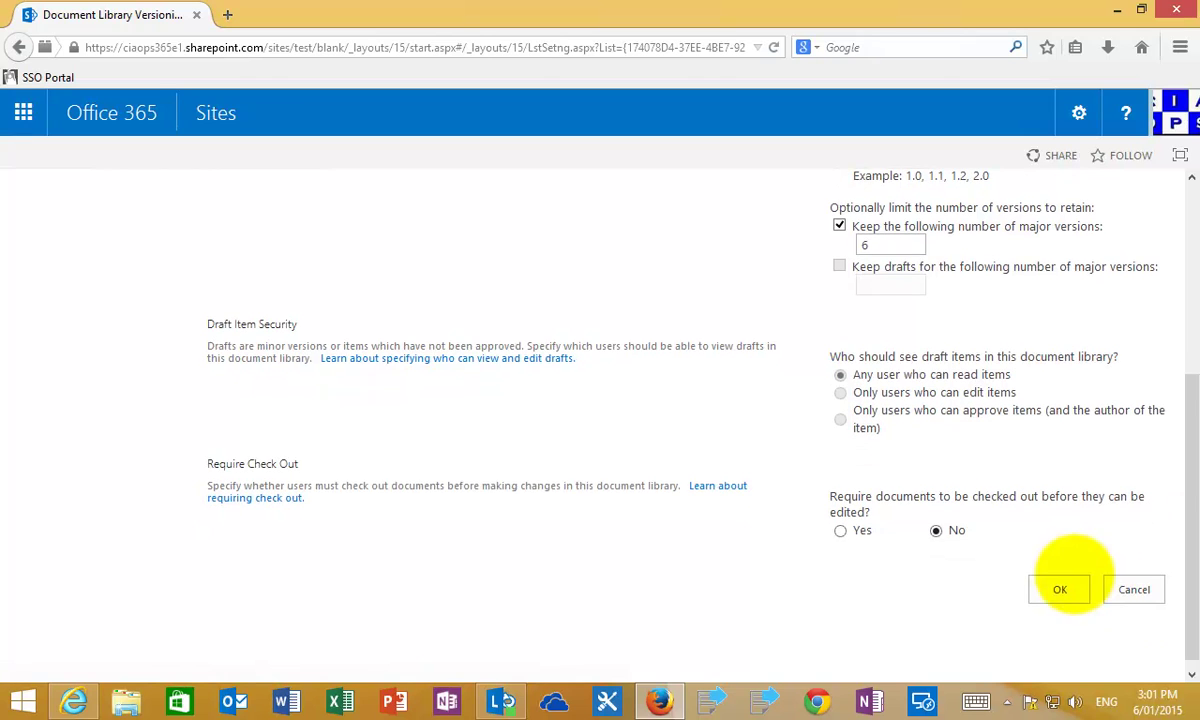
pyautogui.click(1060, 588)
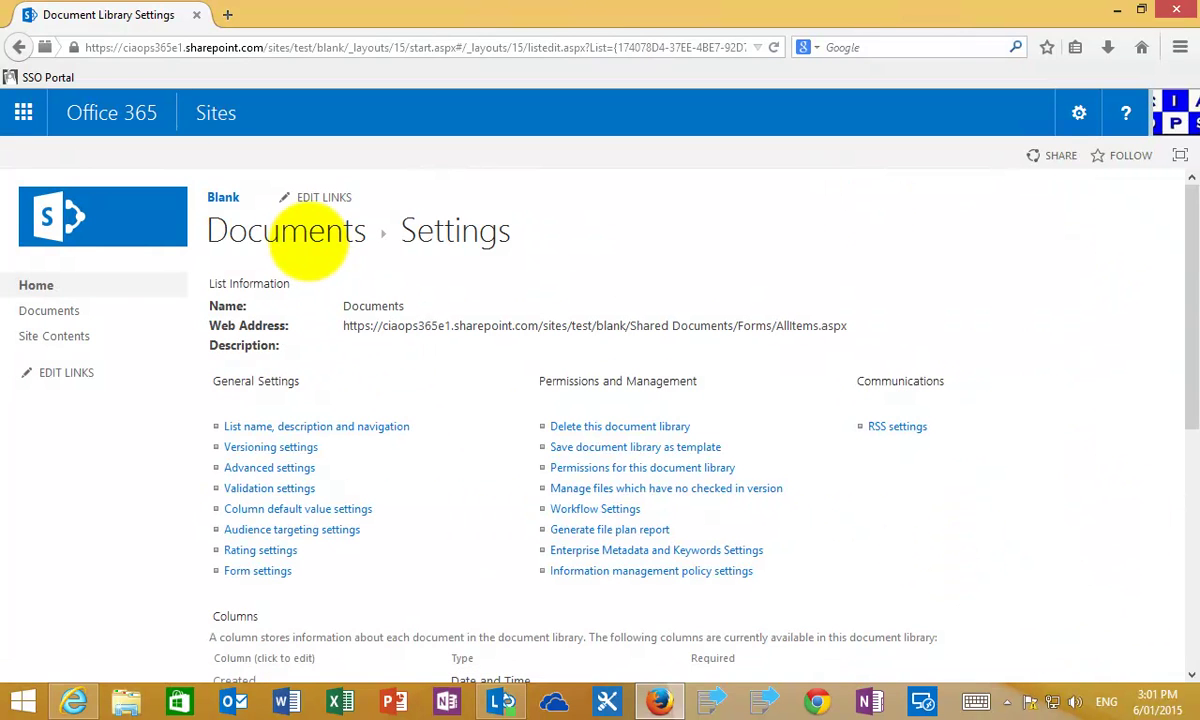
pyautogui.click(307, 239)
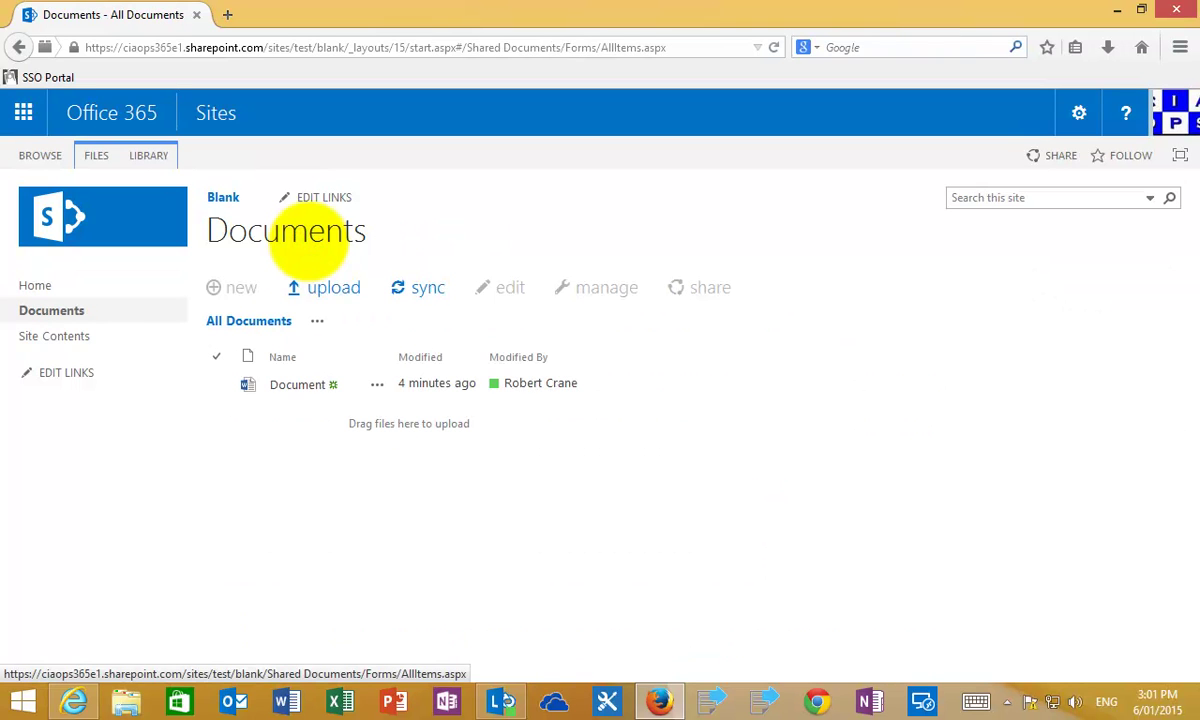
# Step: Open the document's version history, examine how the existing major and minor versions are listed under major-only versioning, and close it
pyautogui.click(217, 384)
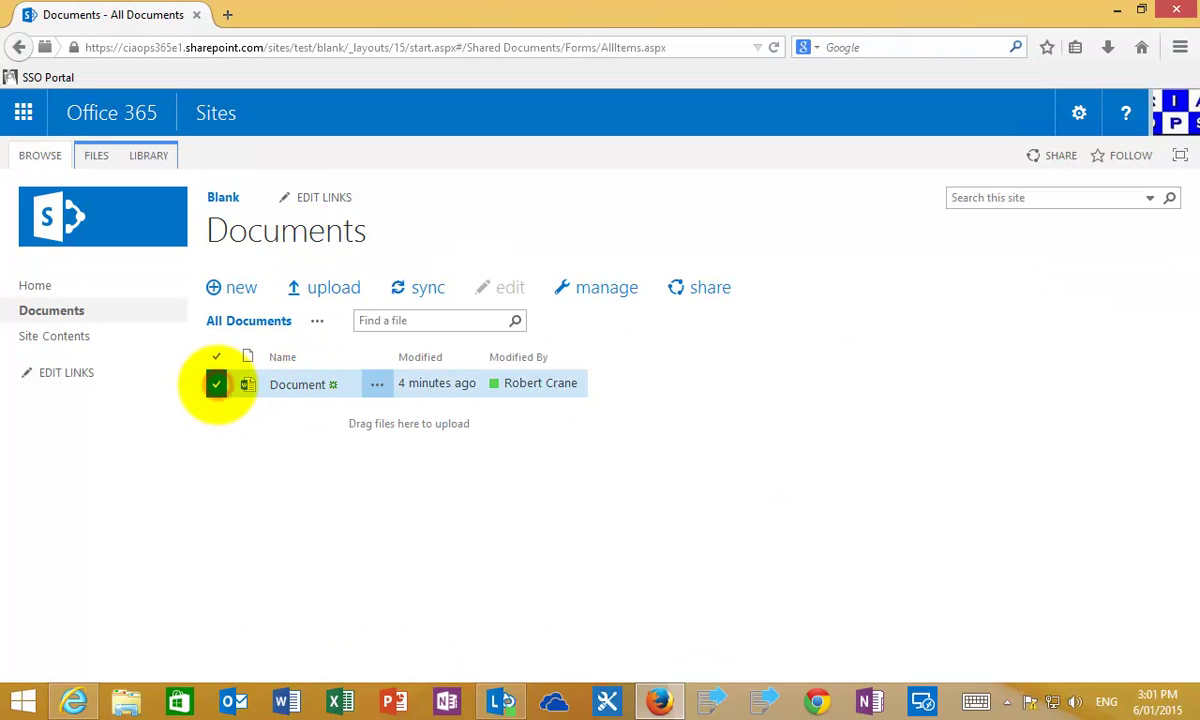
pyautogui.click(590, 288)
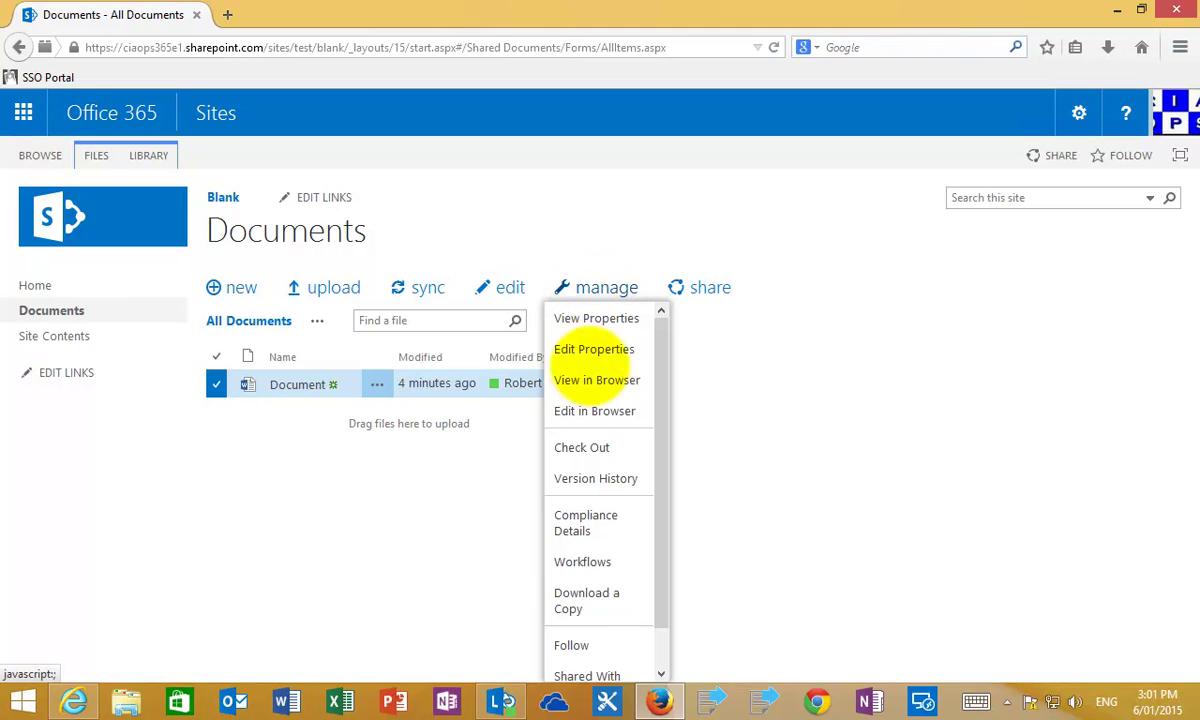
pyautogui.click(592, 478)
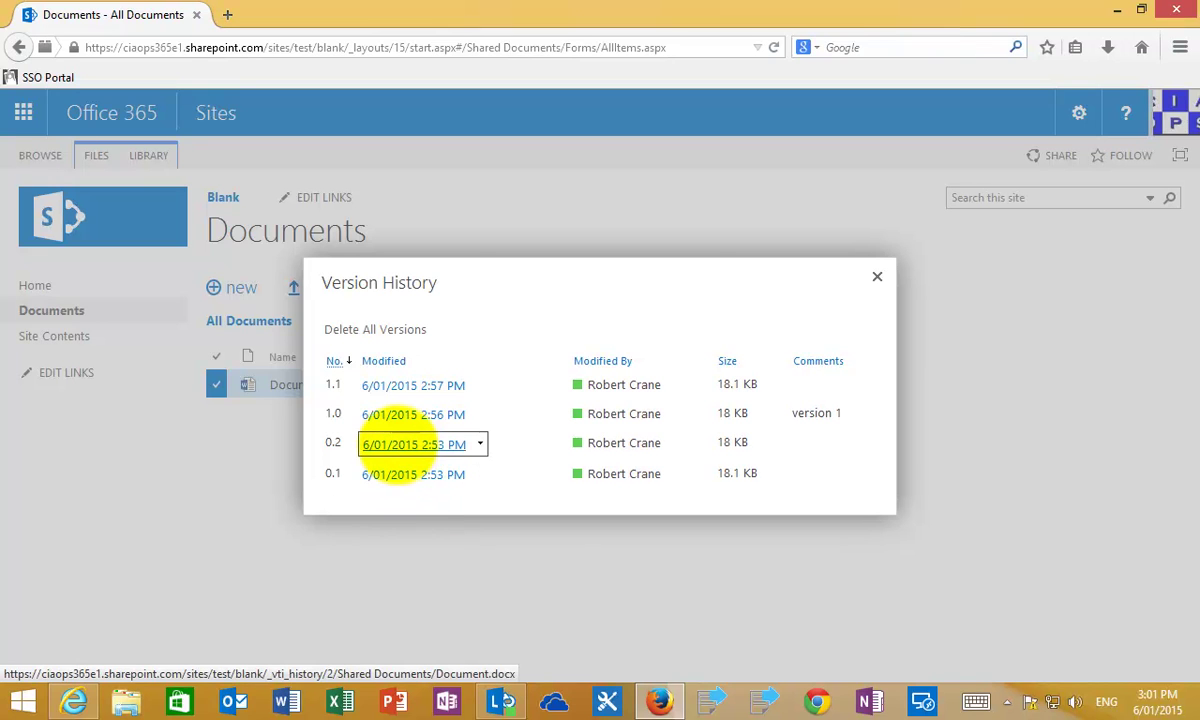
pyautogui.moveTo(400, 472)
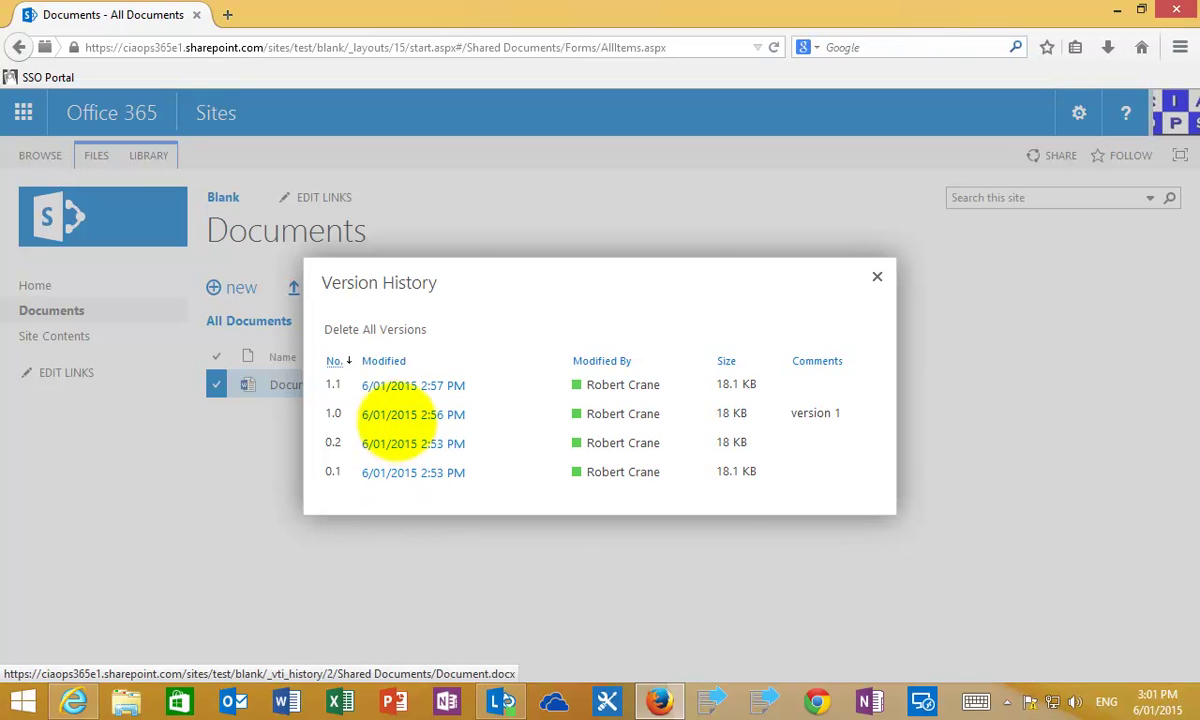
pyautogui.moveTo(397, 413)
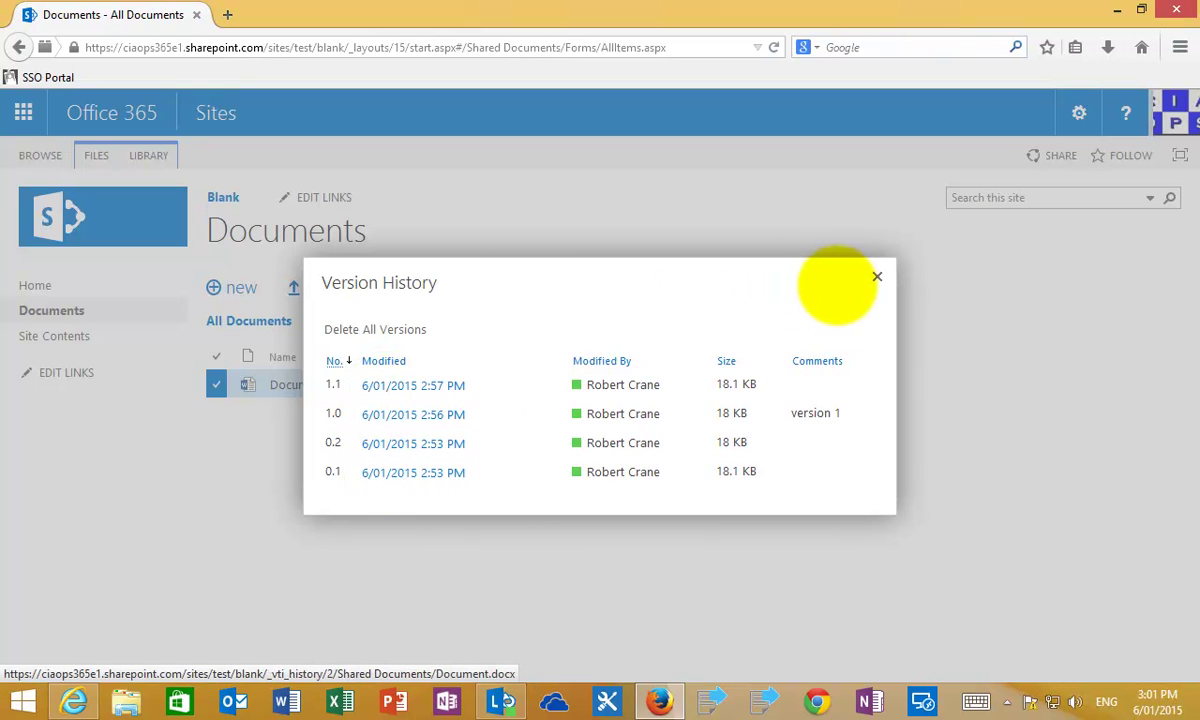
pyautogui.click(878, 277)
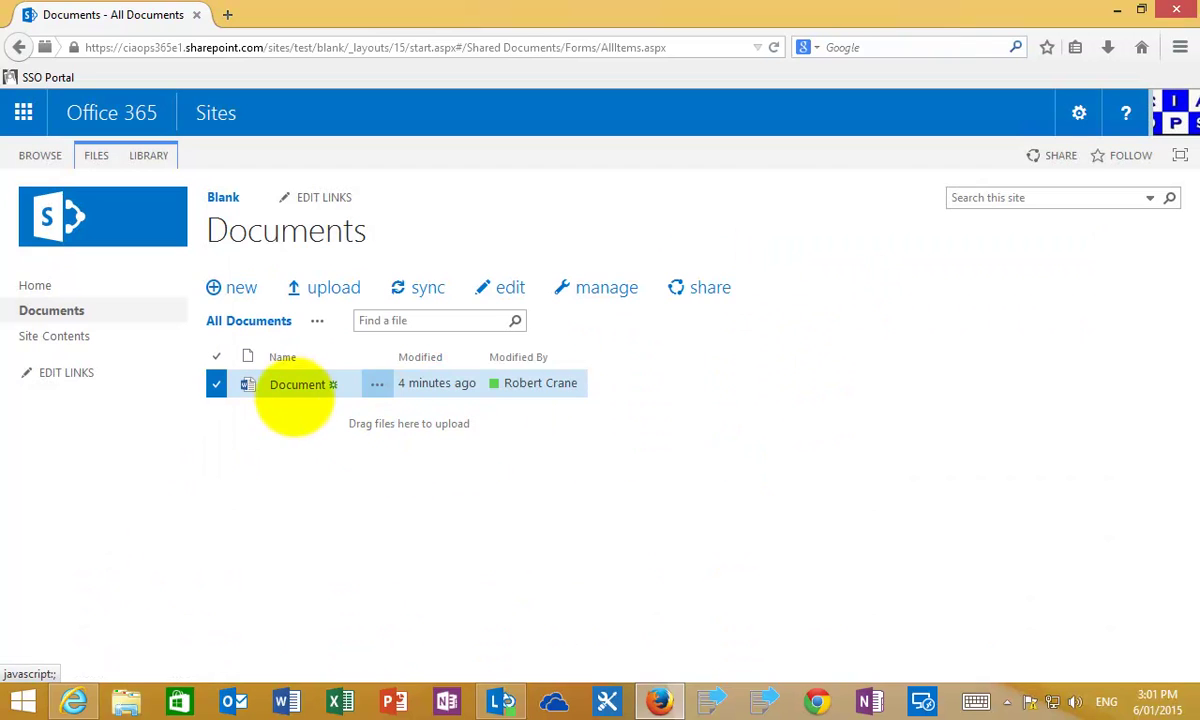
# Step: Edit the document in Word Online, add the line "Edit four." below "Edit Three.", and return to the Documents library
pyautogui.click(285, 384)
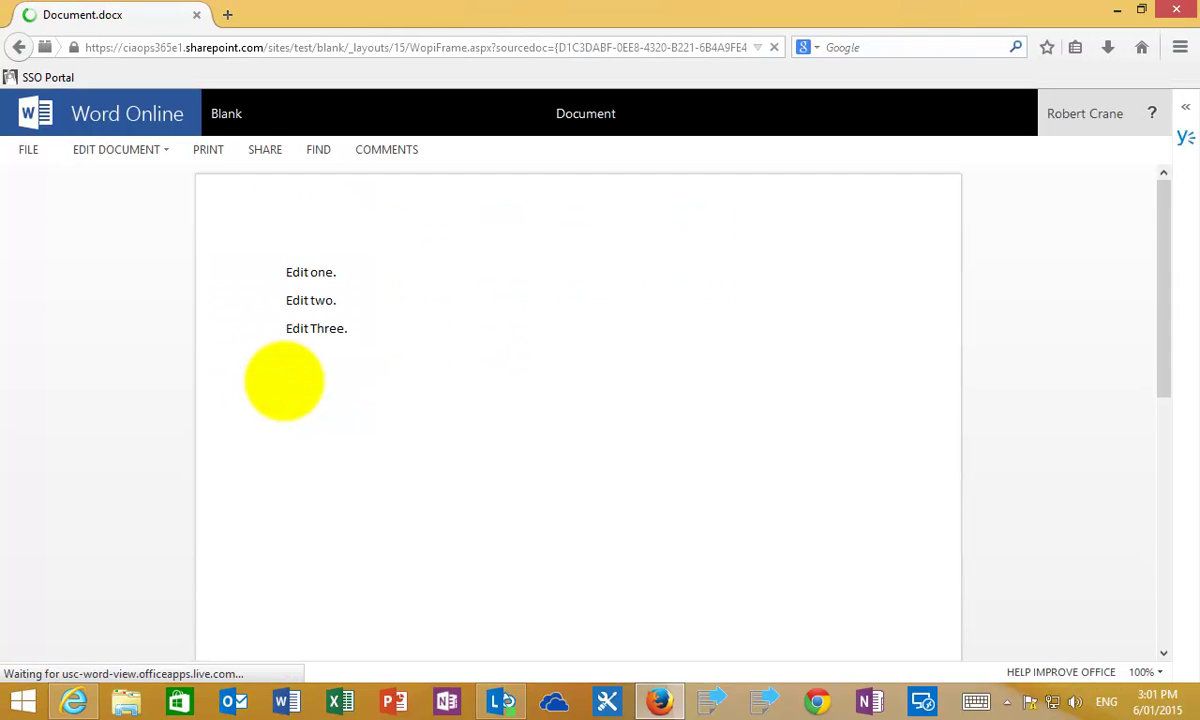
pyautogui.click(146, 152)
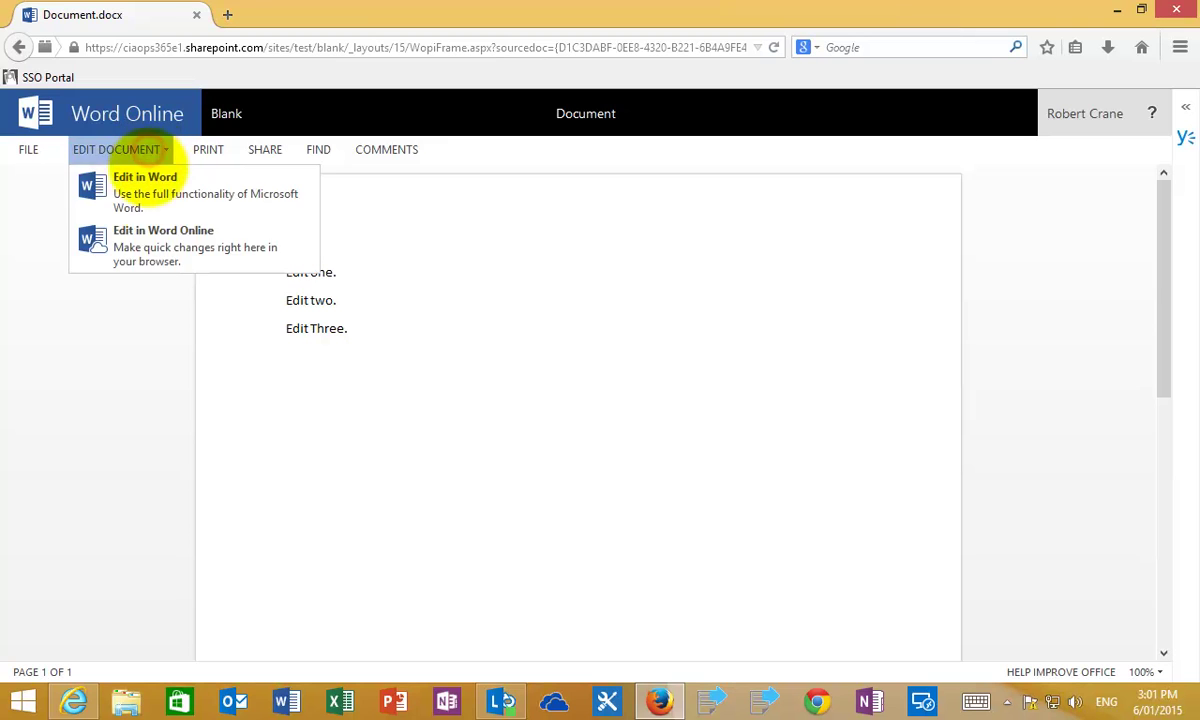
pyautogui.click(162, 245)
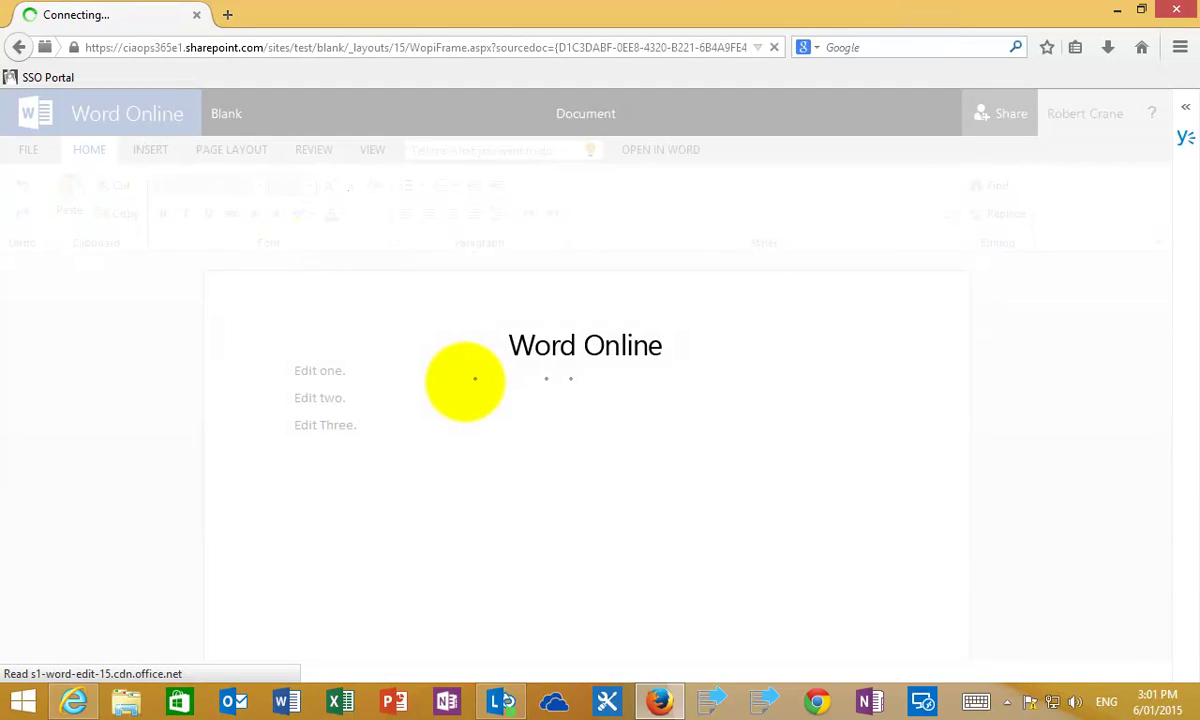
pyautogui.click(383, 420)
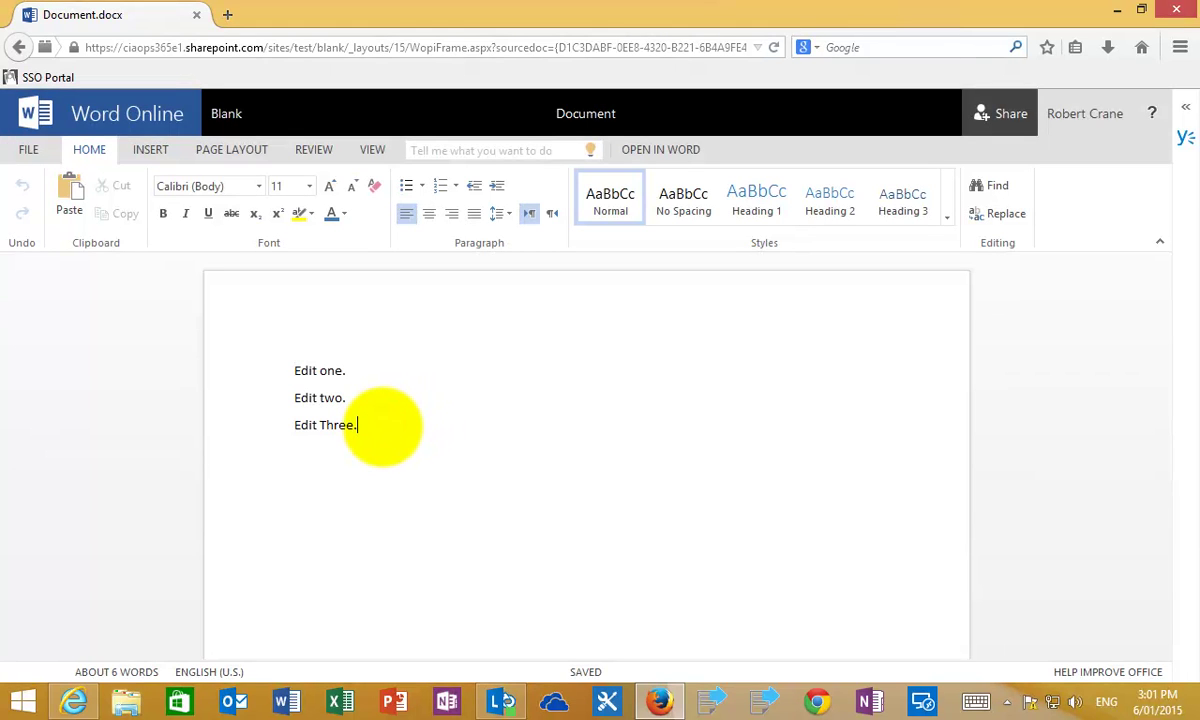
pyautogui.press('Return')
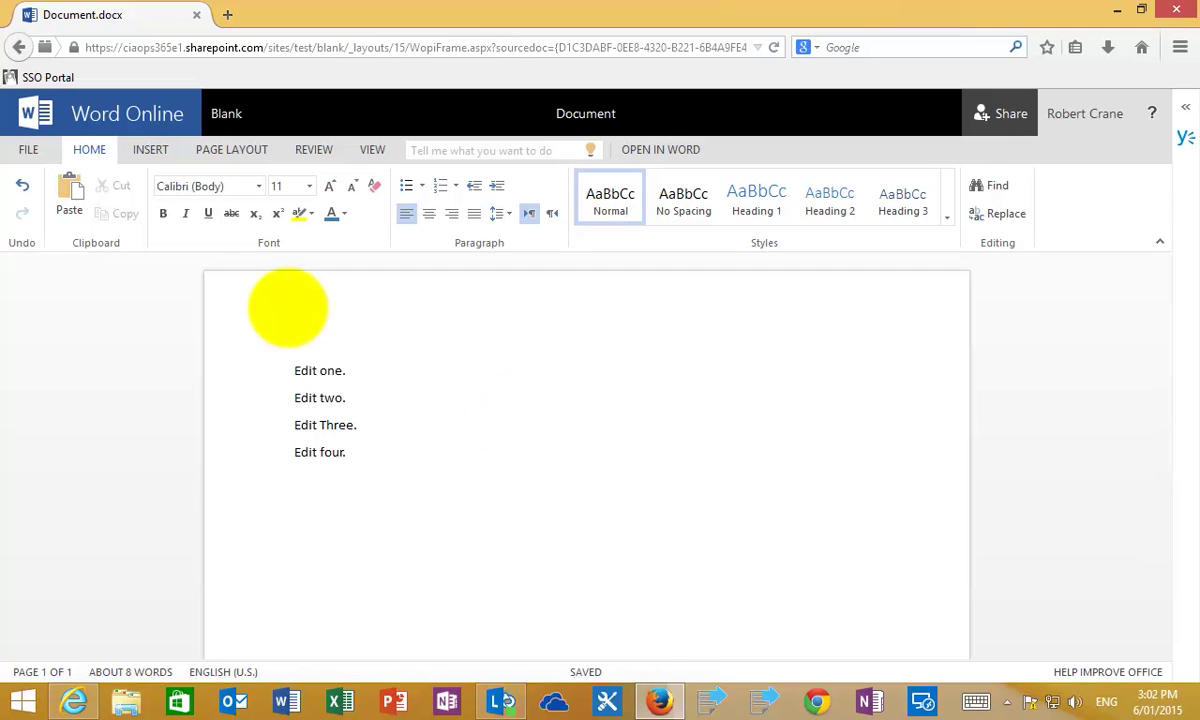
pyautogui.click(221, 117)
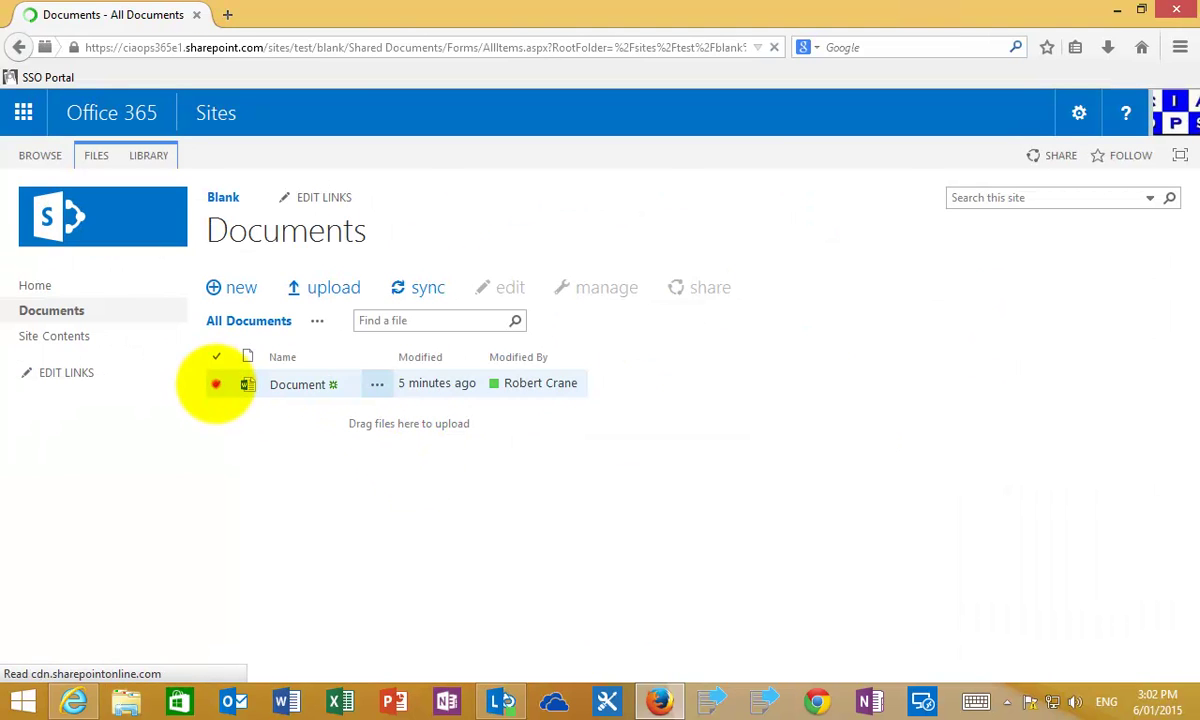
# Step: Open the document's version history to check how the newest edit is numbered, then close it
pyautogui.click(215, 384)
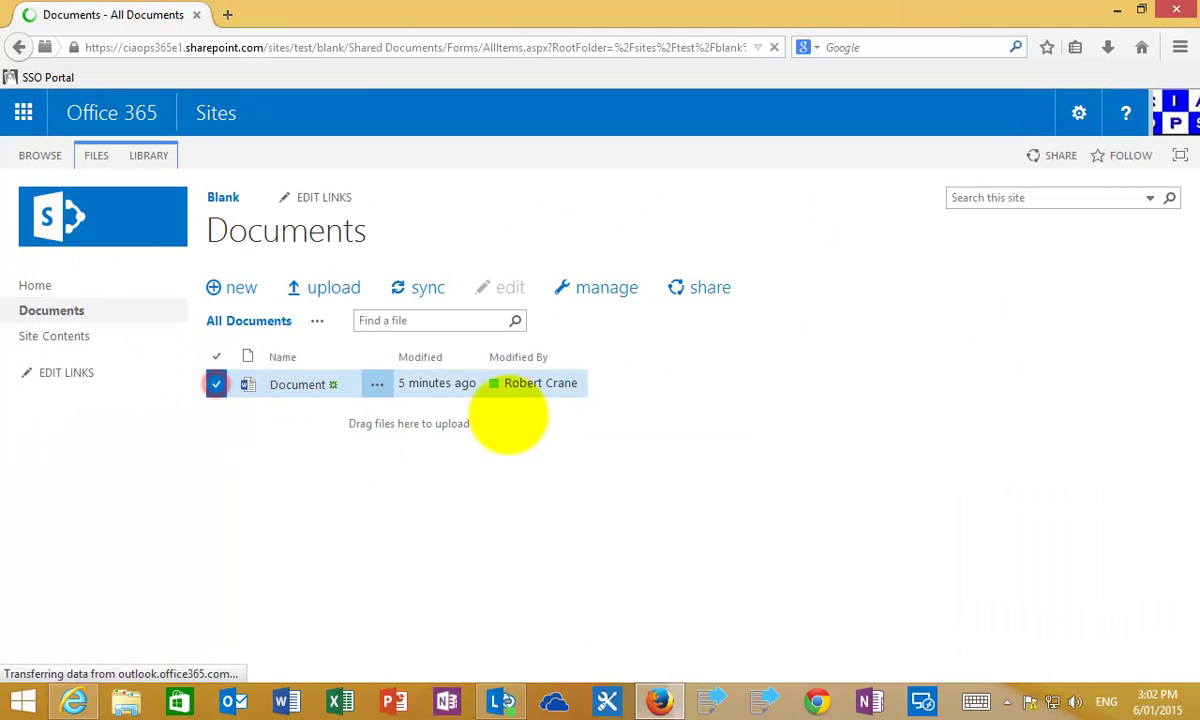
pyautogui.click(601, 287)
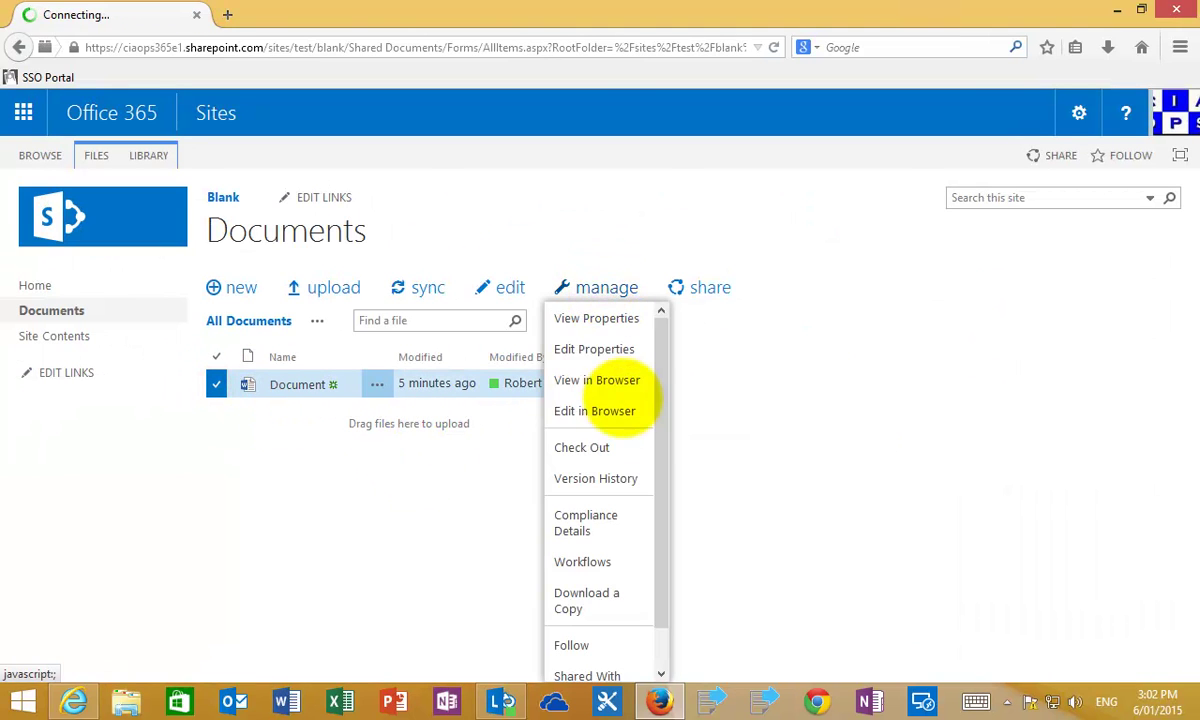
pyautogui.click(601, 480)
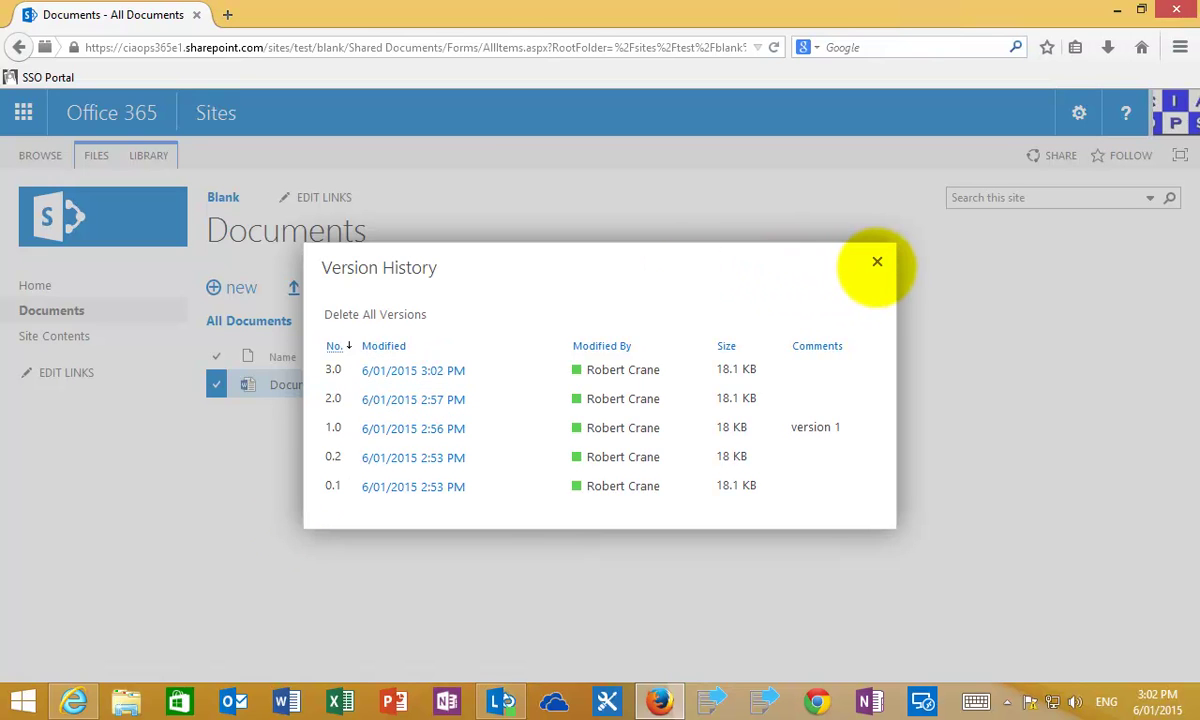
pyautogui.click(872, 261)
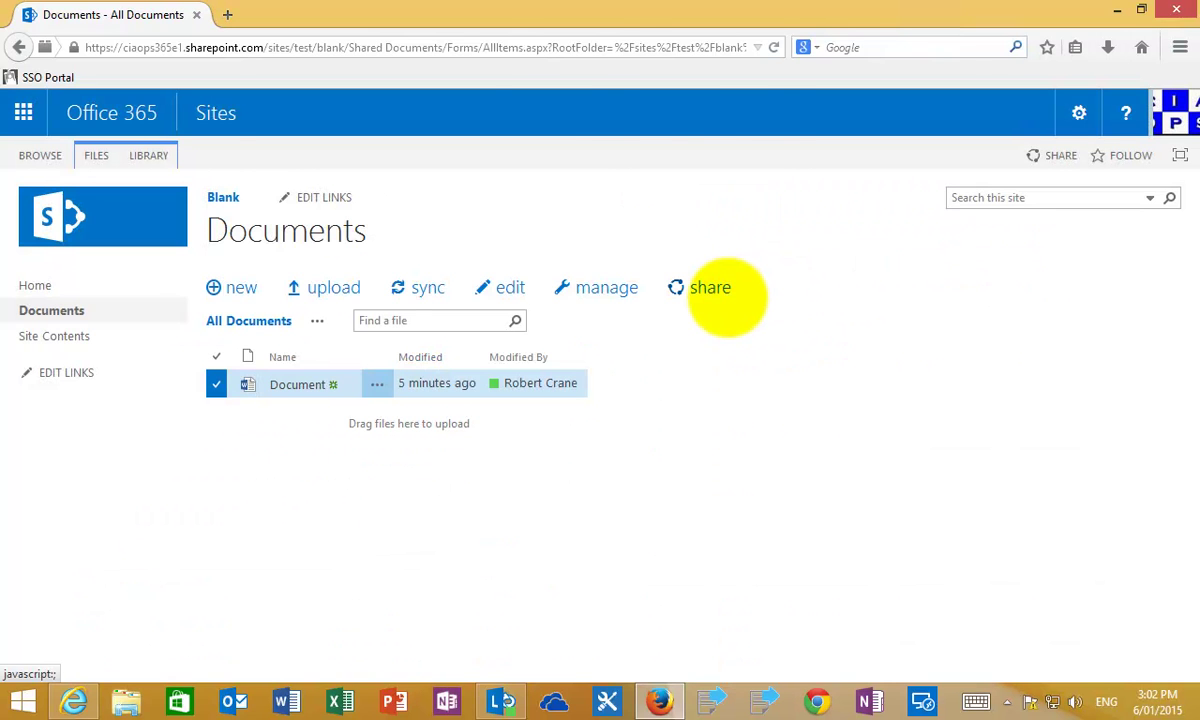
# Step: Place the owner's window beside the view-only user's, open the document as the view-only user to check its content, and return to the library
pyautogui.press('super+Right')
pyautogui.click(469, 447)
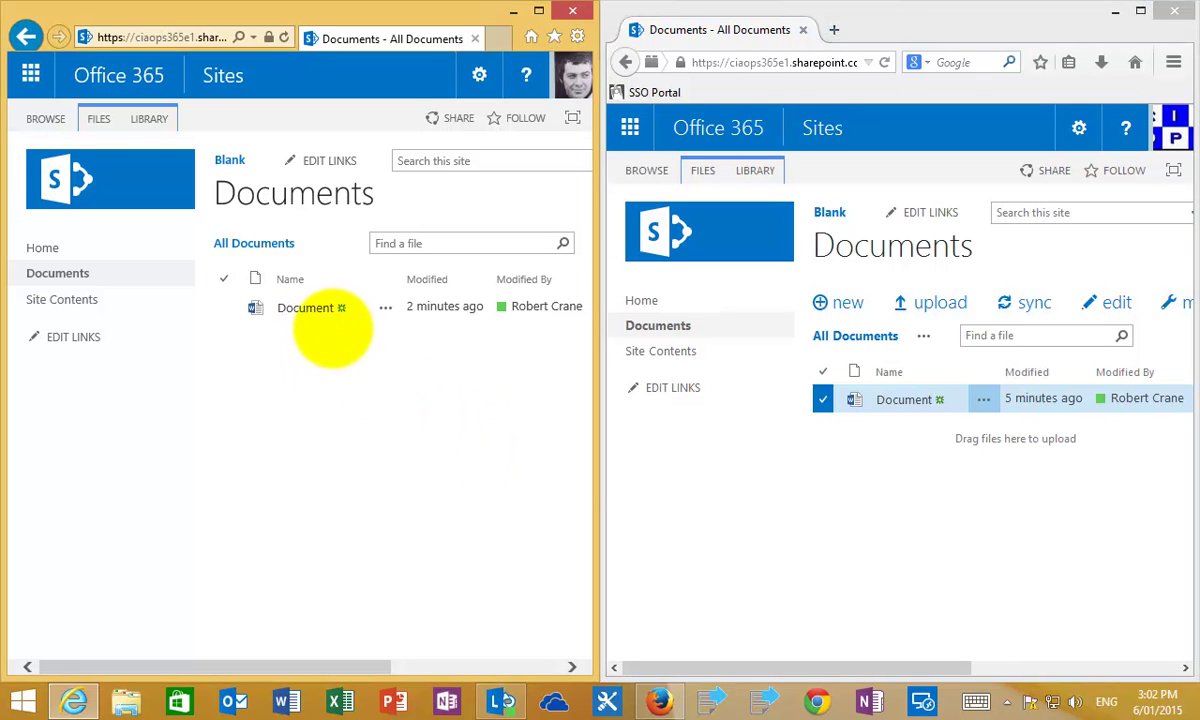
pyautogui.click(305, 308)
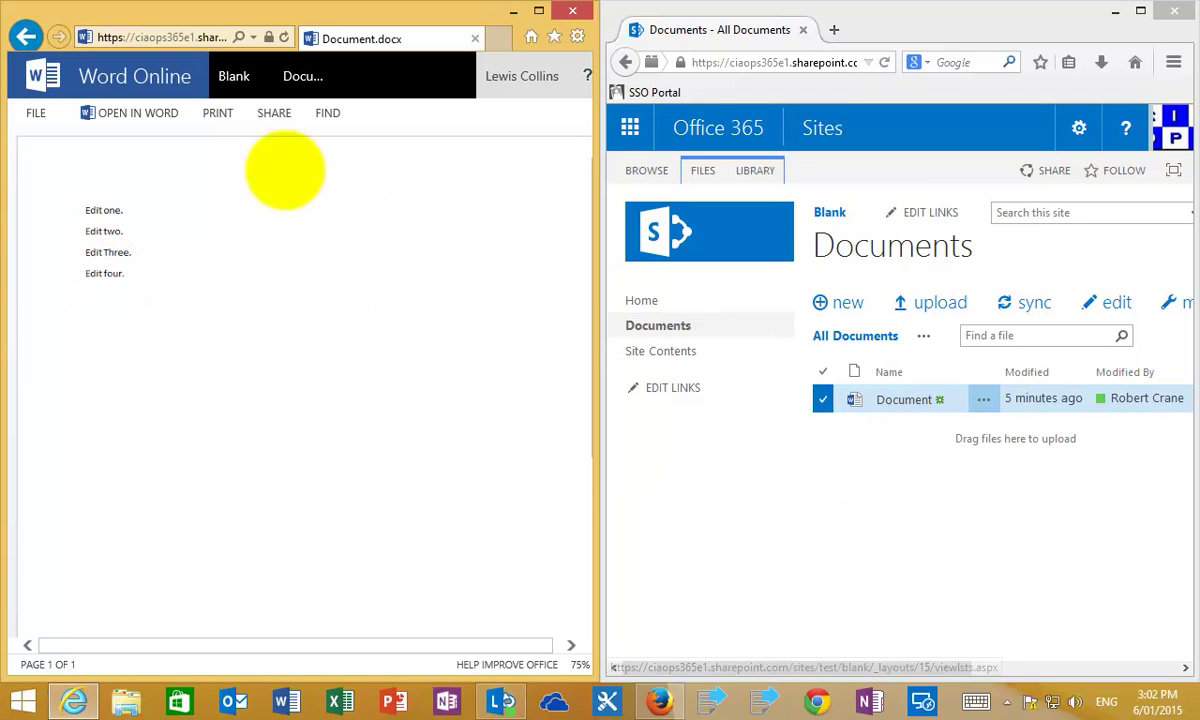
pyautogui.click(233, 78)
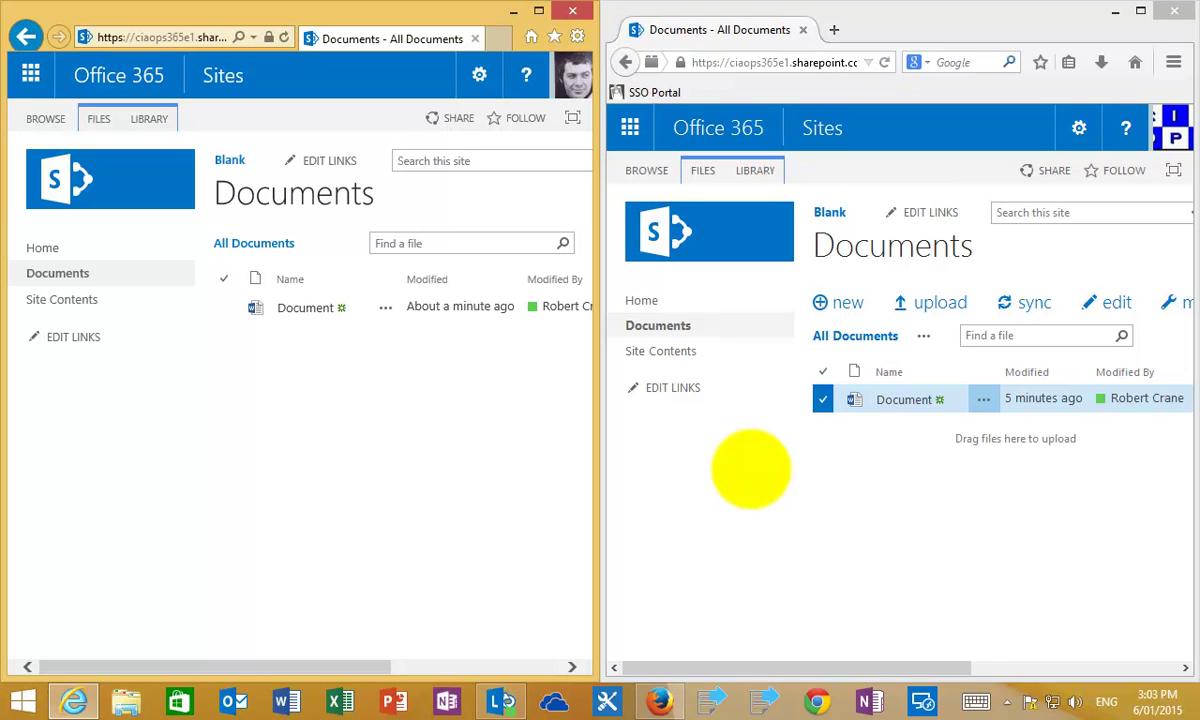
# Step: Undock the view-only user's Internet Explorer window from the side-by-side layout
pyautogui.press('super+Right')
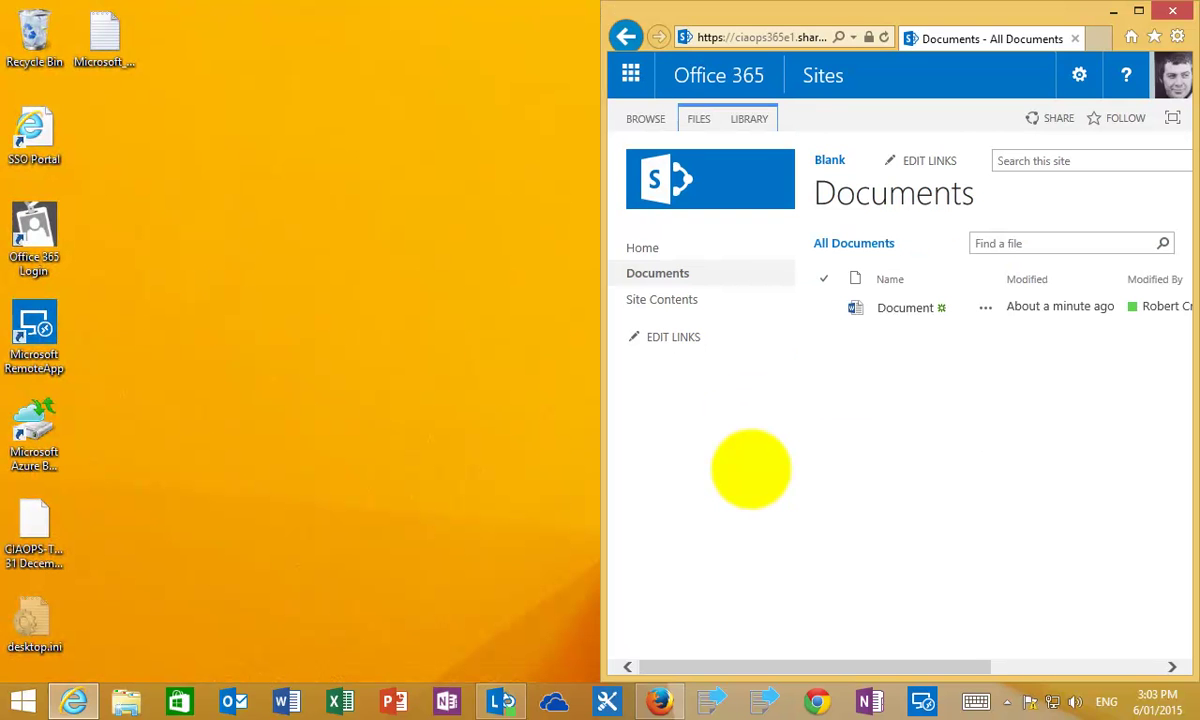
pyautogui.press('super+Left')
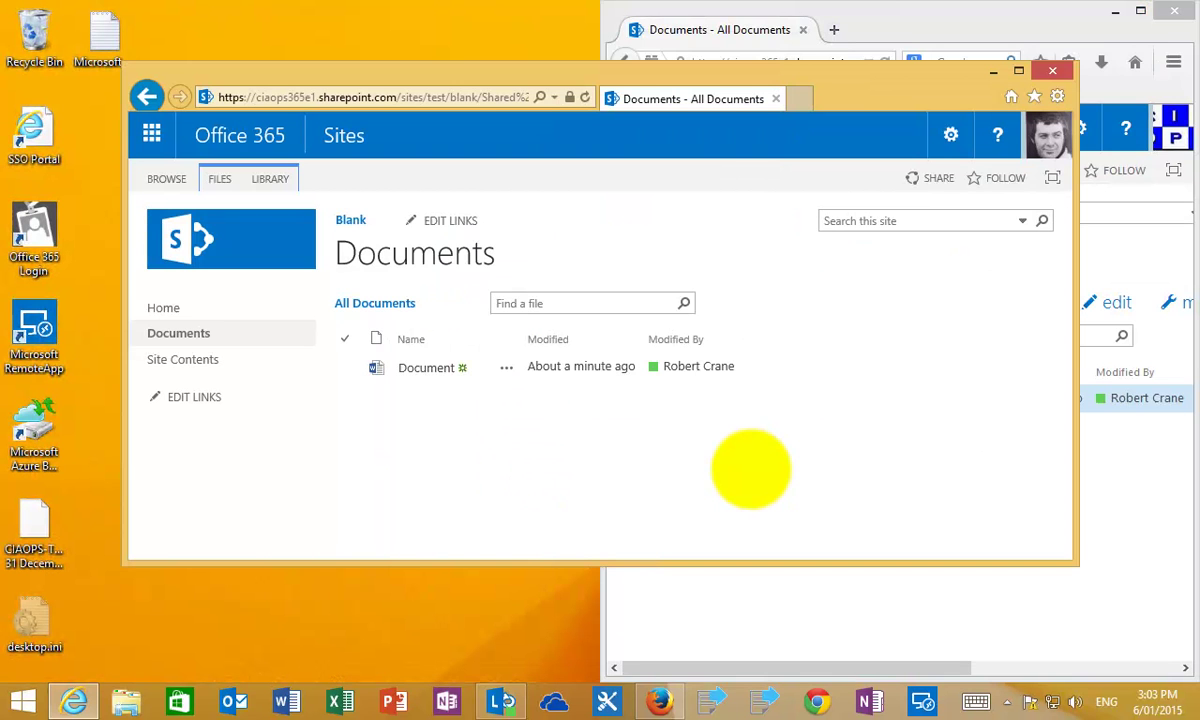